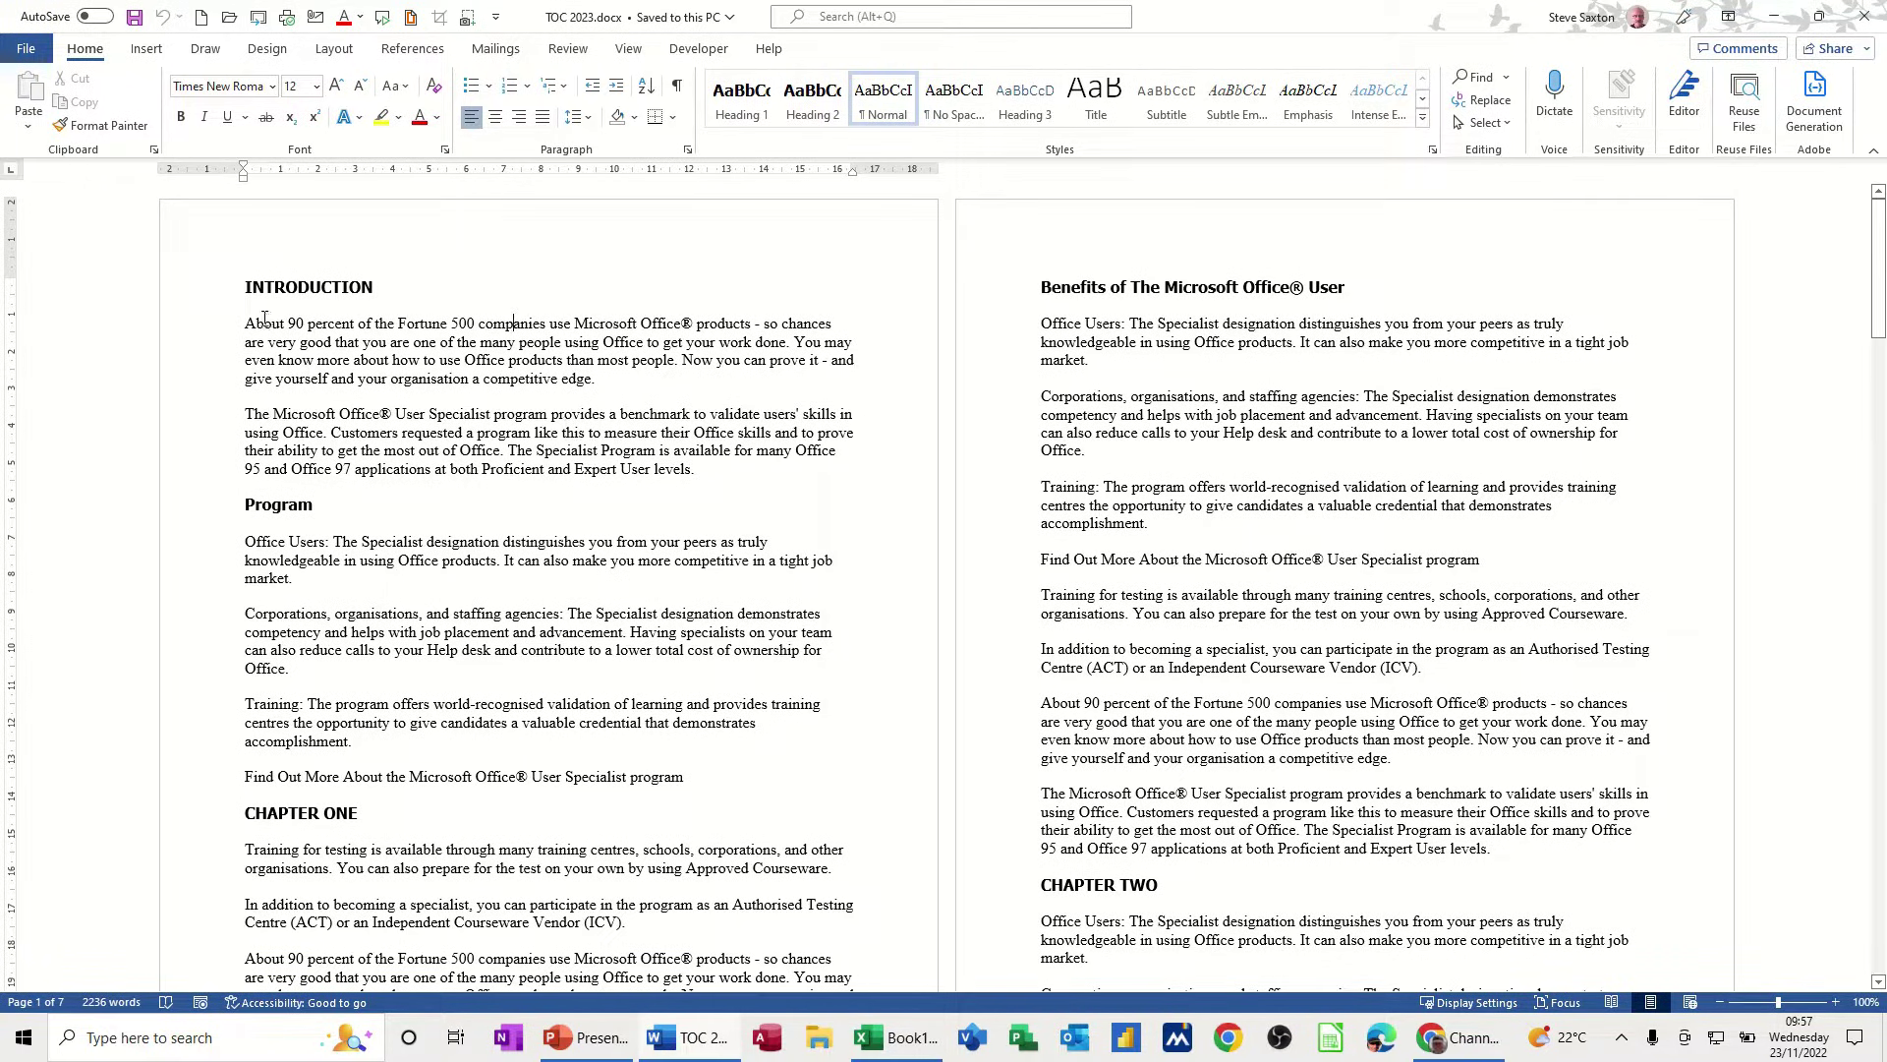
Make INTRODUCTION a Heading 1 after checking the Program and CHAPTER ONE heading styles.
{"action": "left_click", "coordinate": [199, 300]}
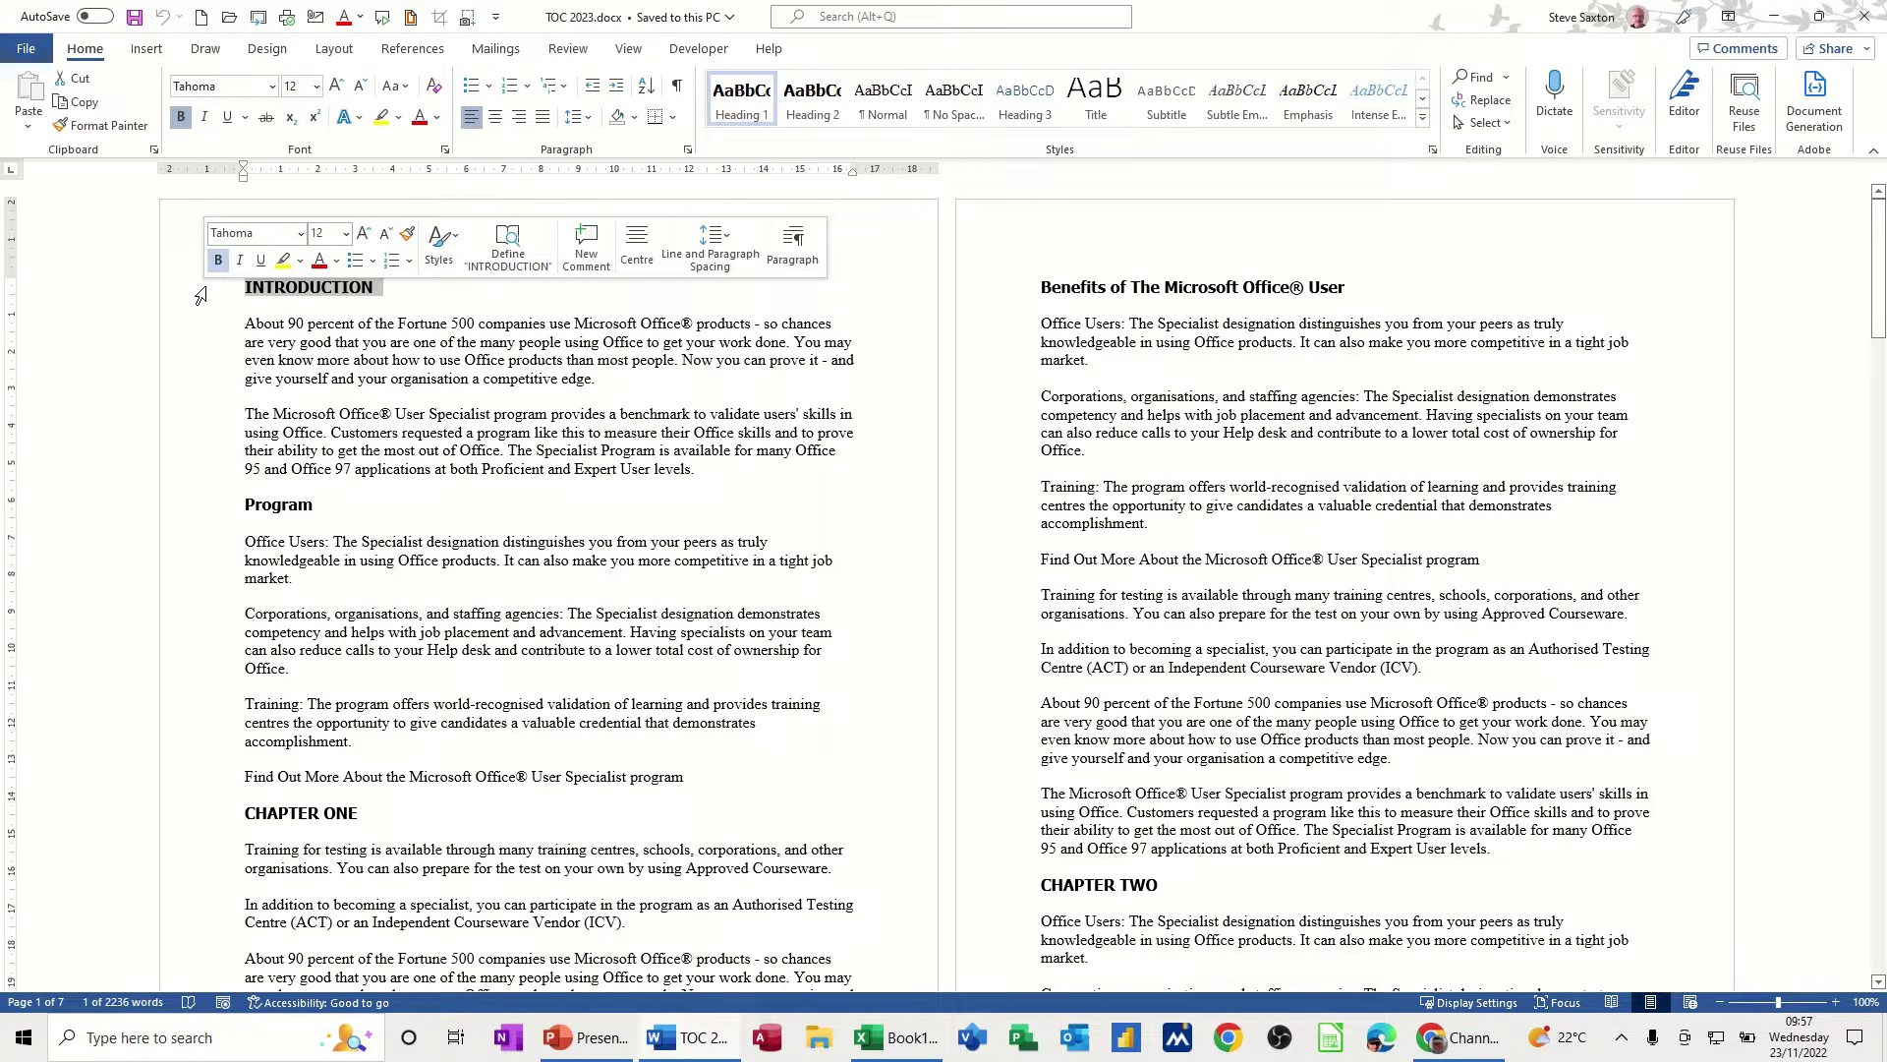
{"action": "left_click", "coordinate": [744, 105]}
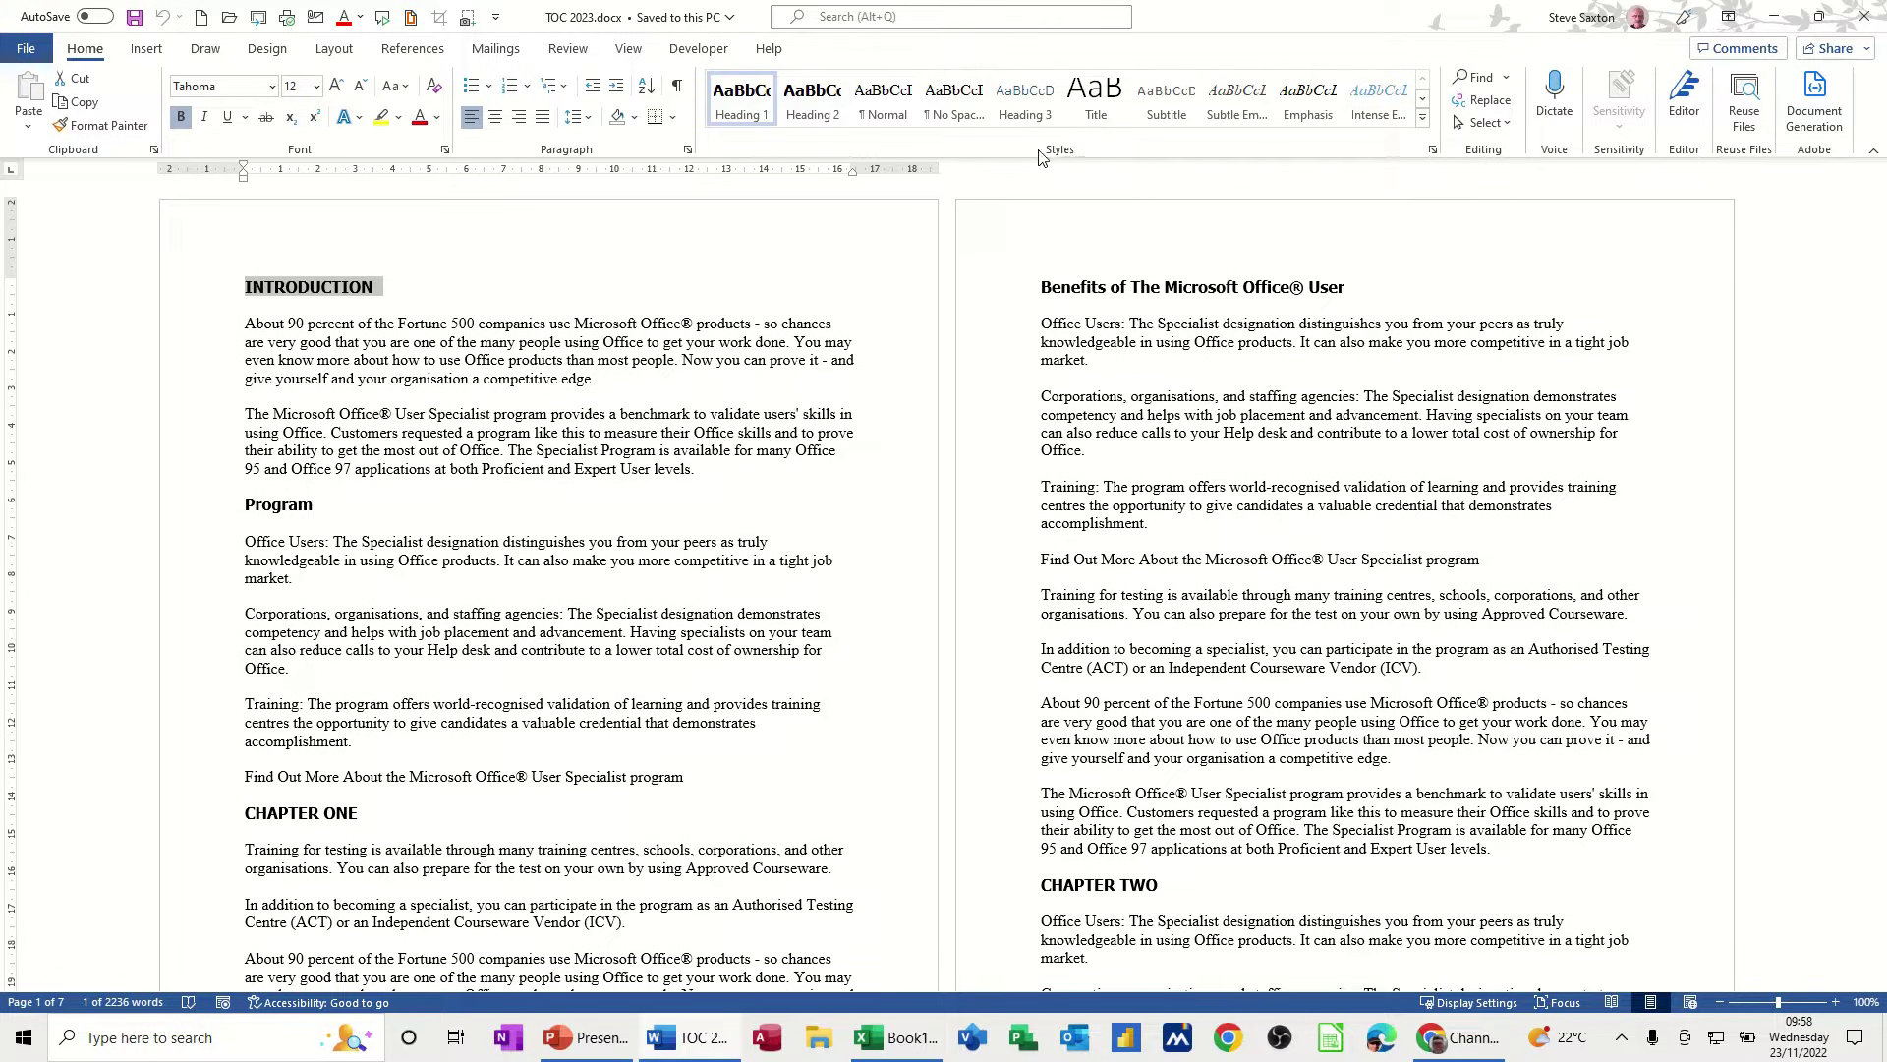
{"action": "left_click", "coordinate": [214, 519]}
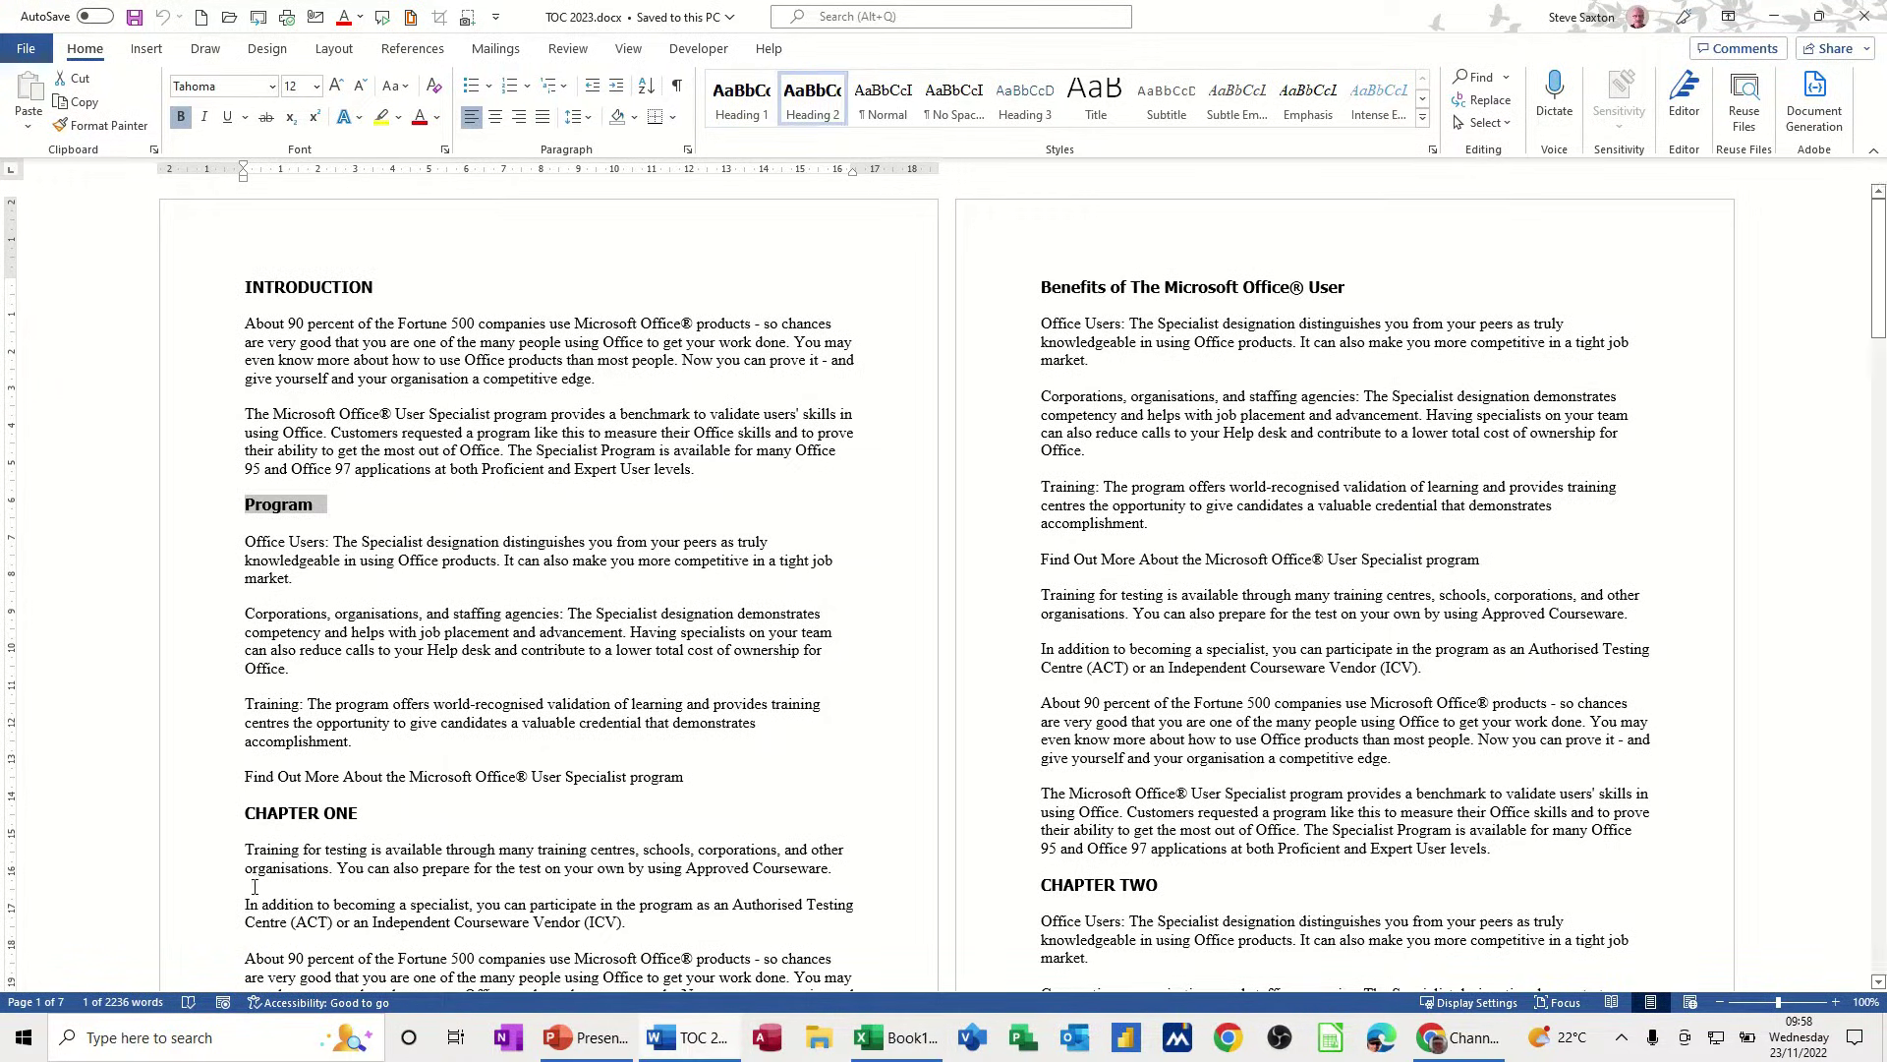
{"action": "left_click", "coordinate": [203, 822]}
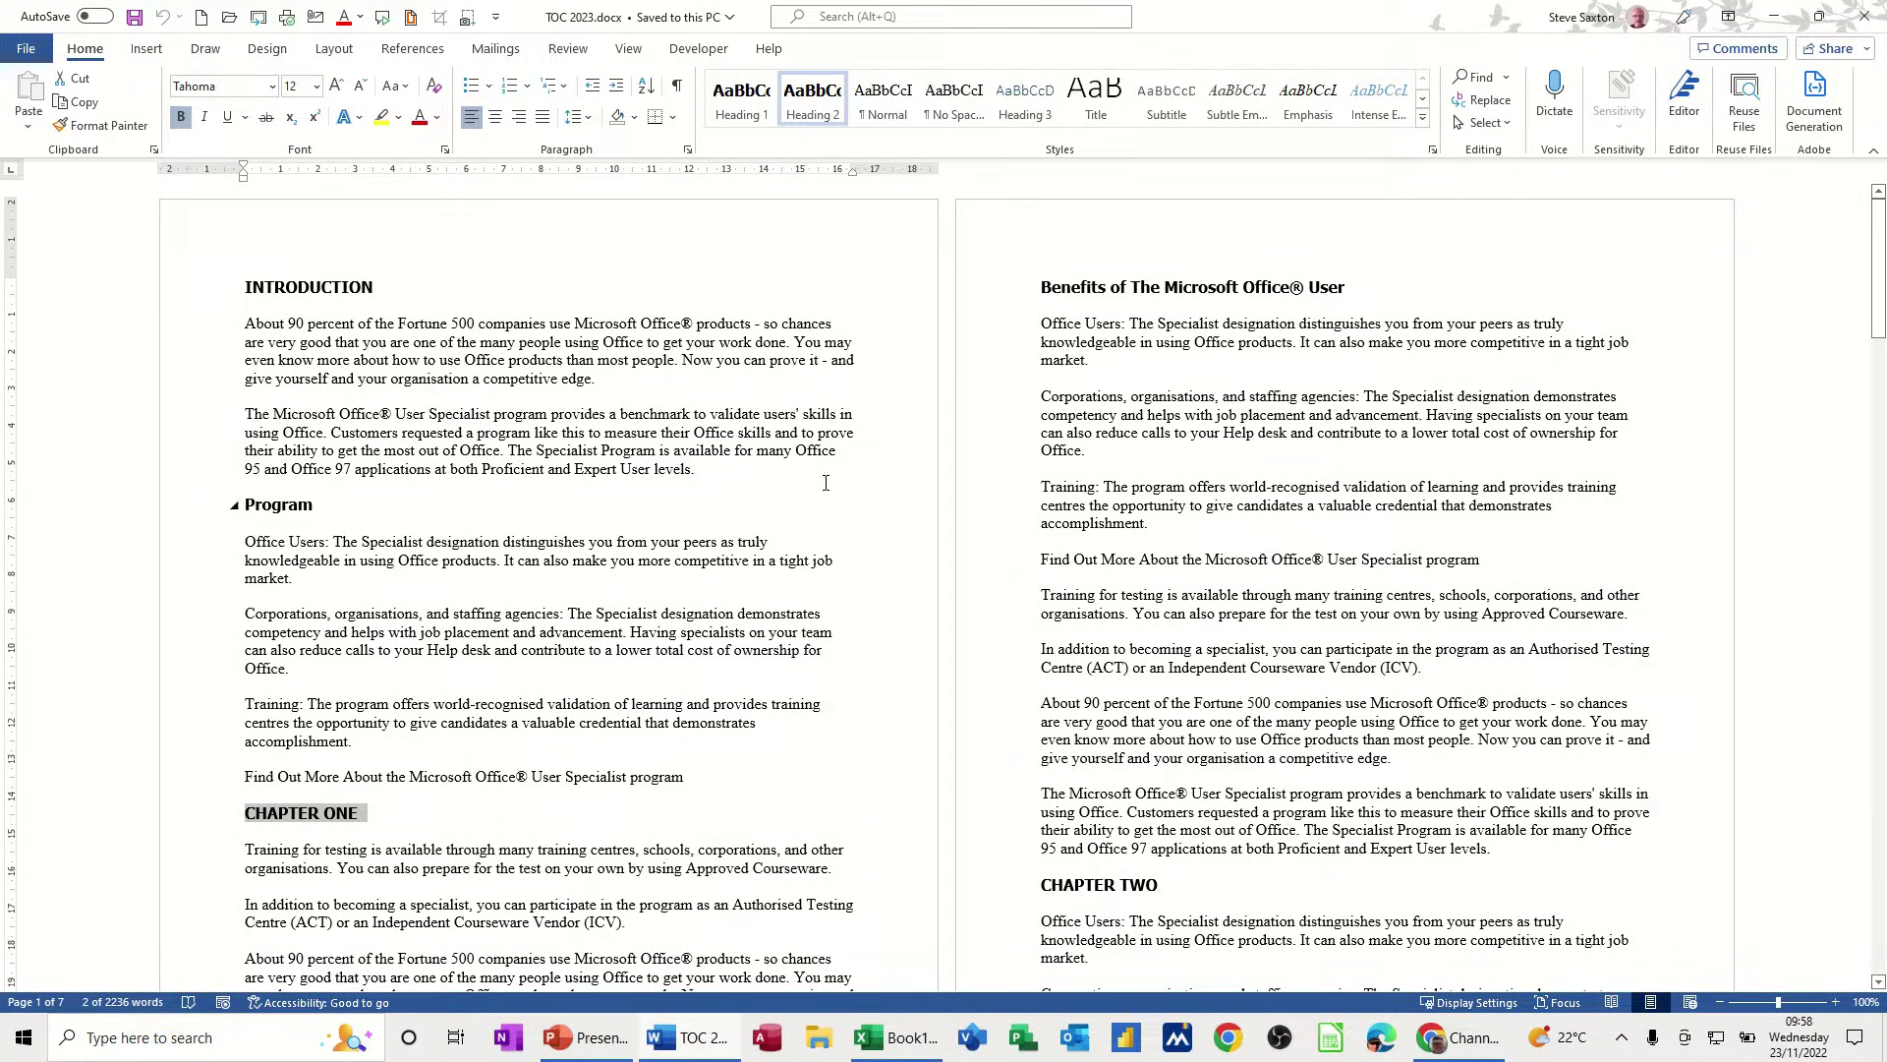
Insert a blank Normal-style paragraph above the INTRODUCTION heading.
{"action": "left_click", "coordinate": [245, 287]}
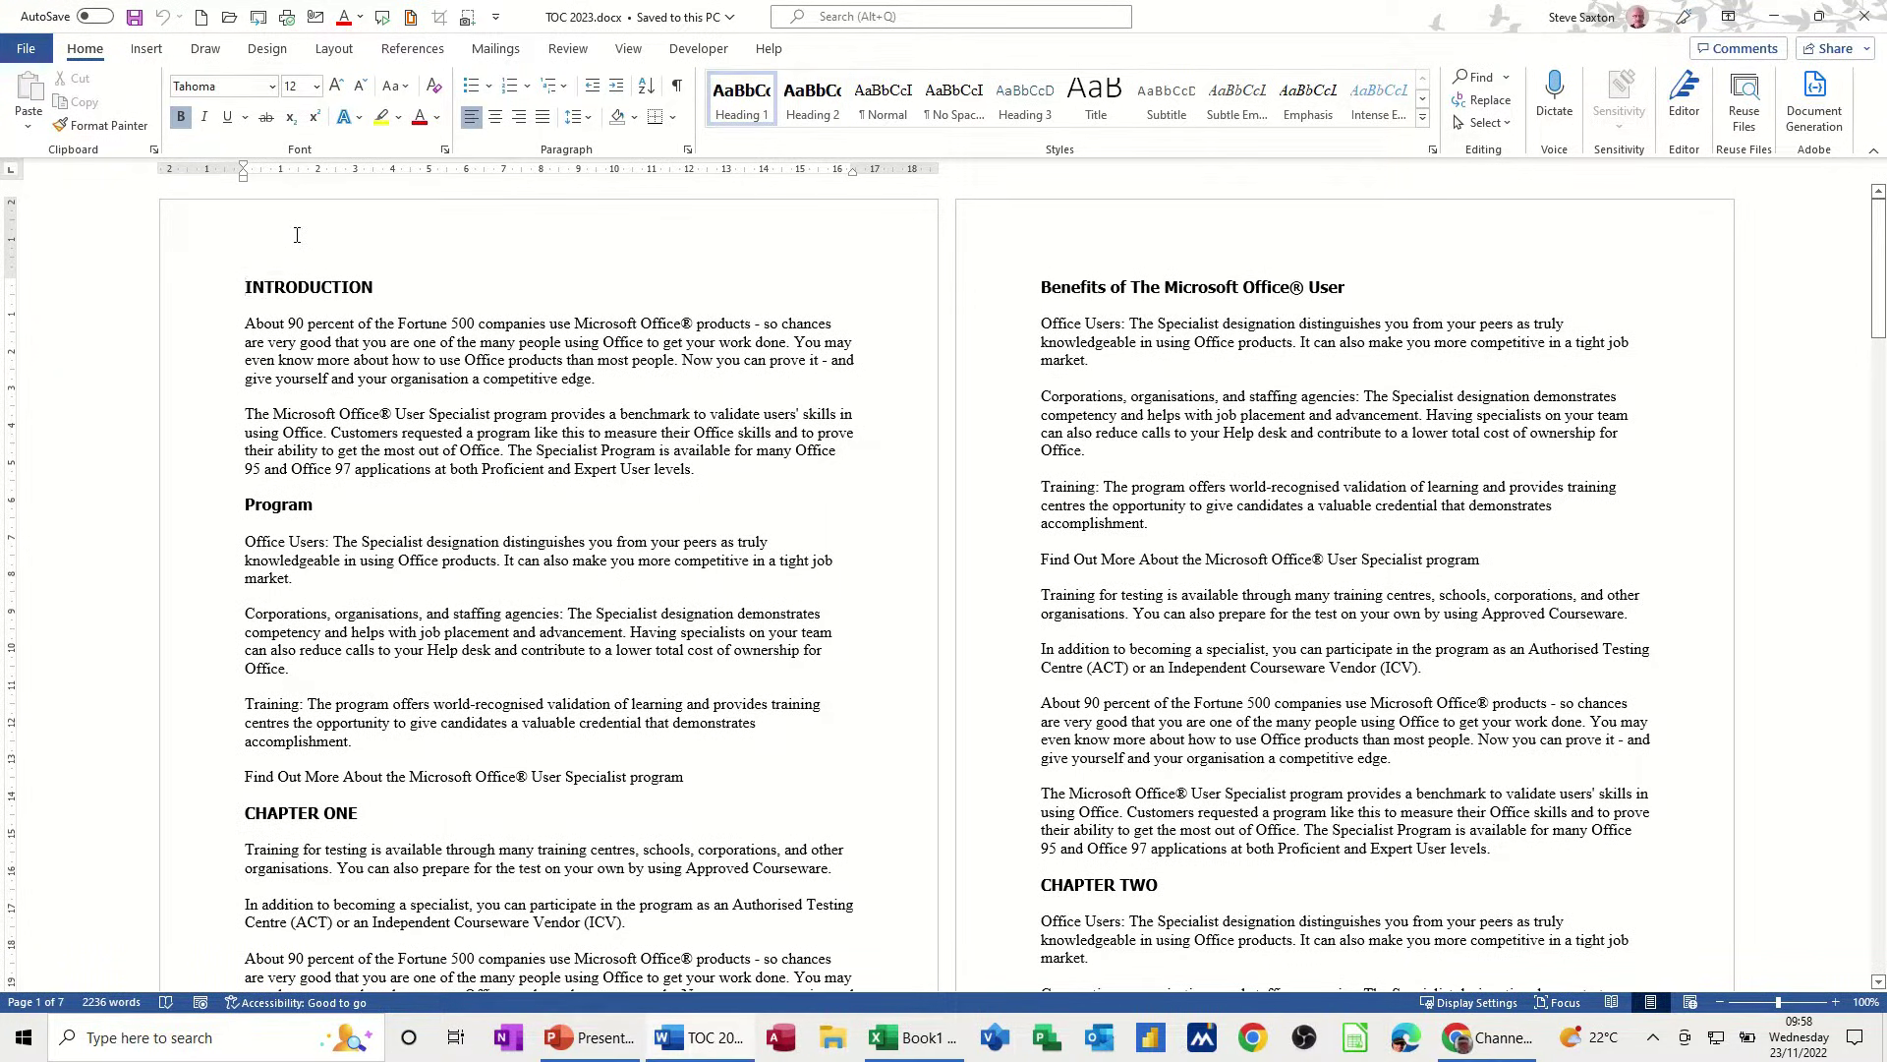
{"action": "key", "text": "Return"}
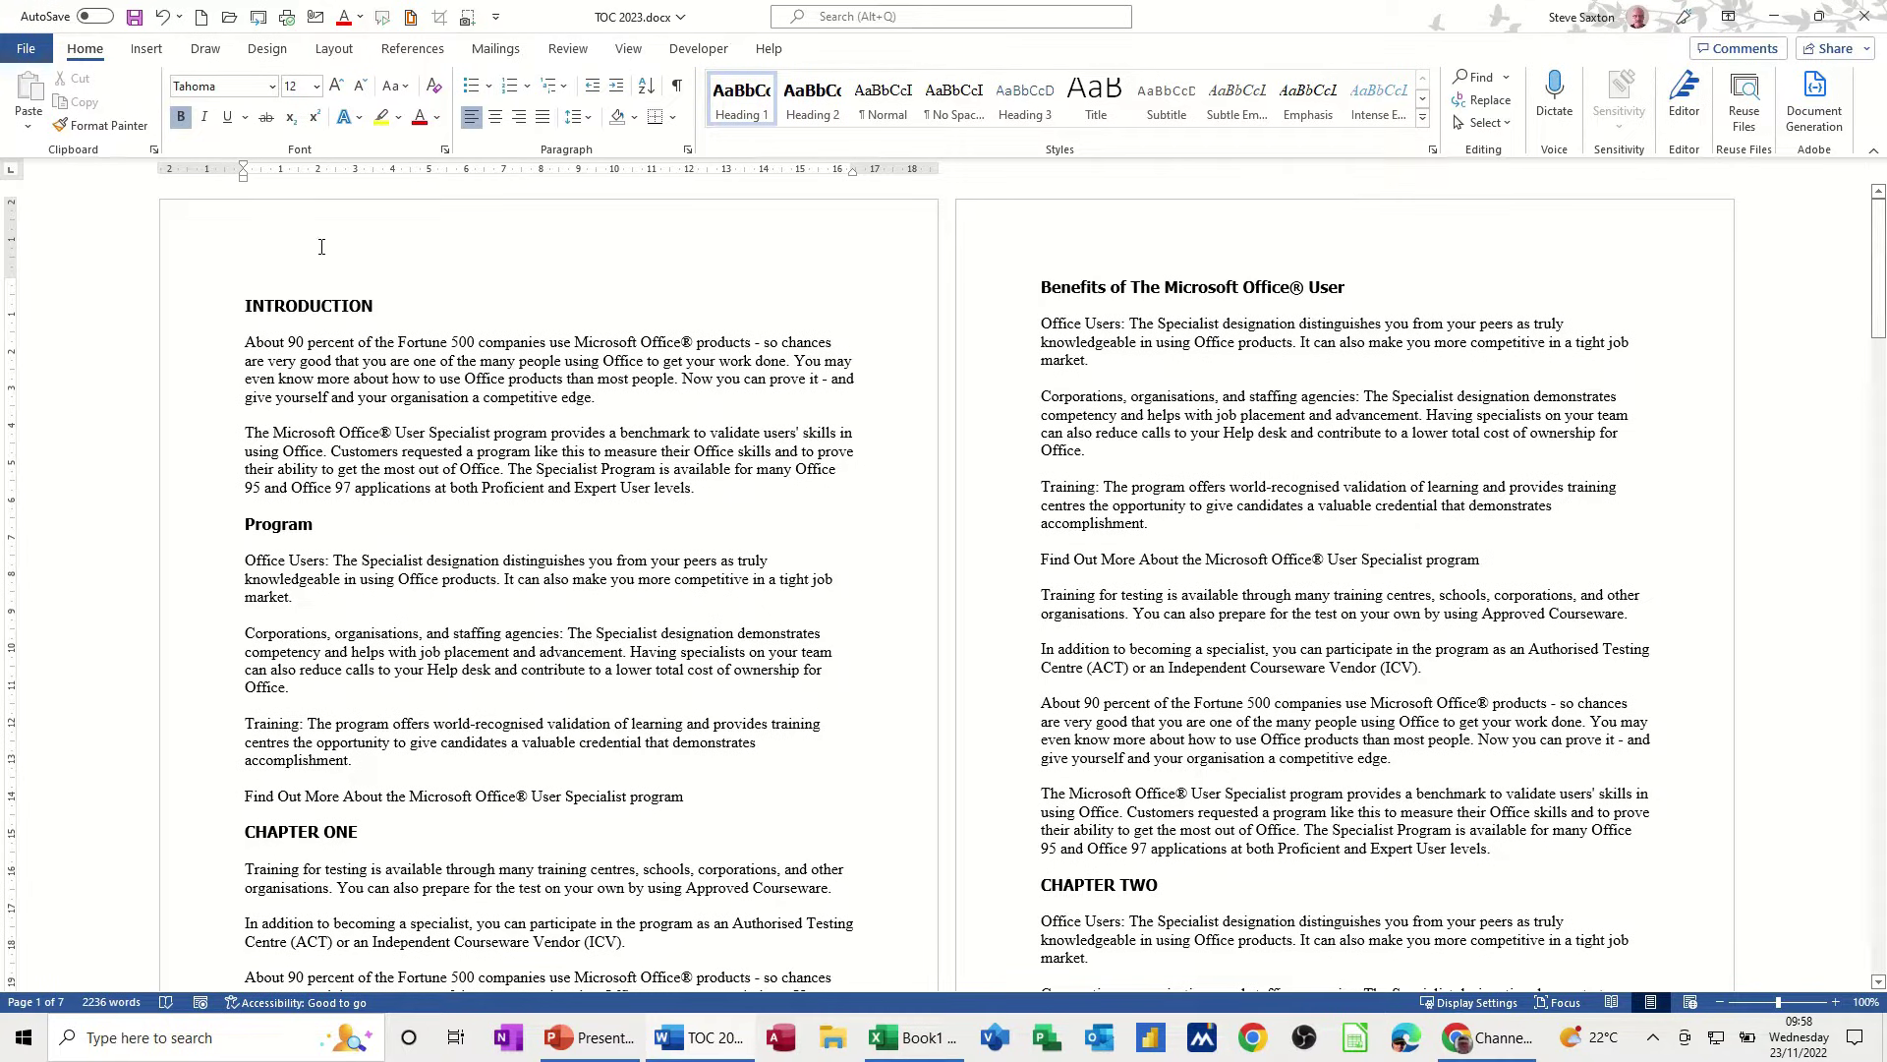
{"action": "key", "text": "Up"}
{"action": "key", "text": "ctrl+shift+n"}
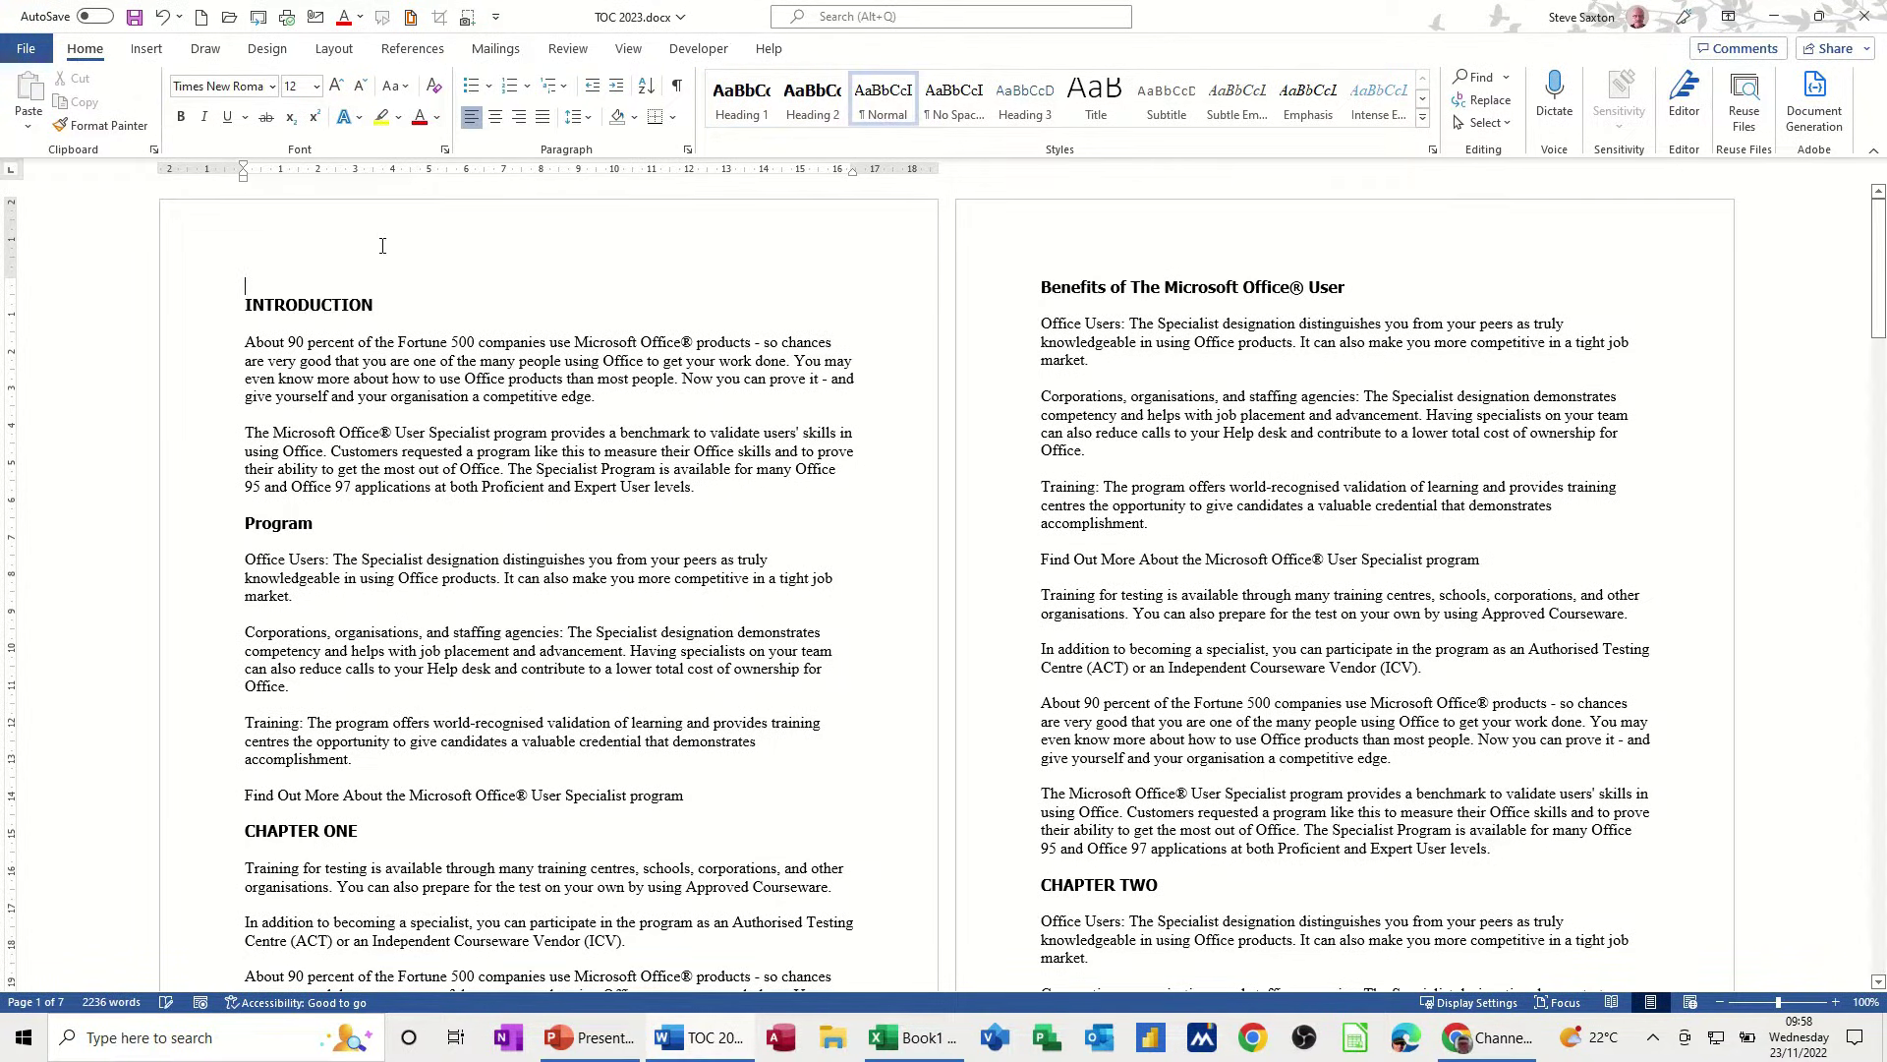
{"action": "left_click", "coordinate": [400, 51]}
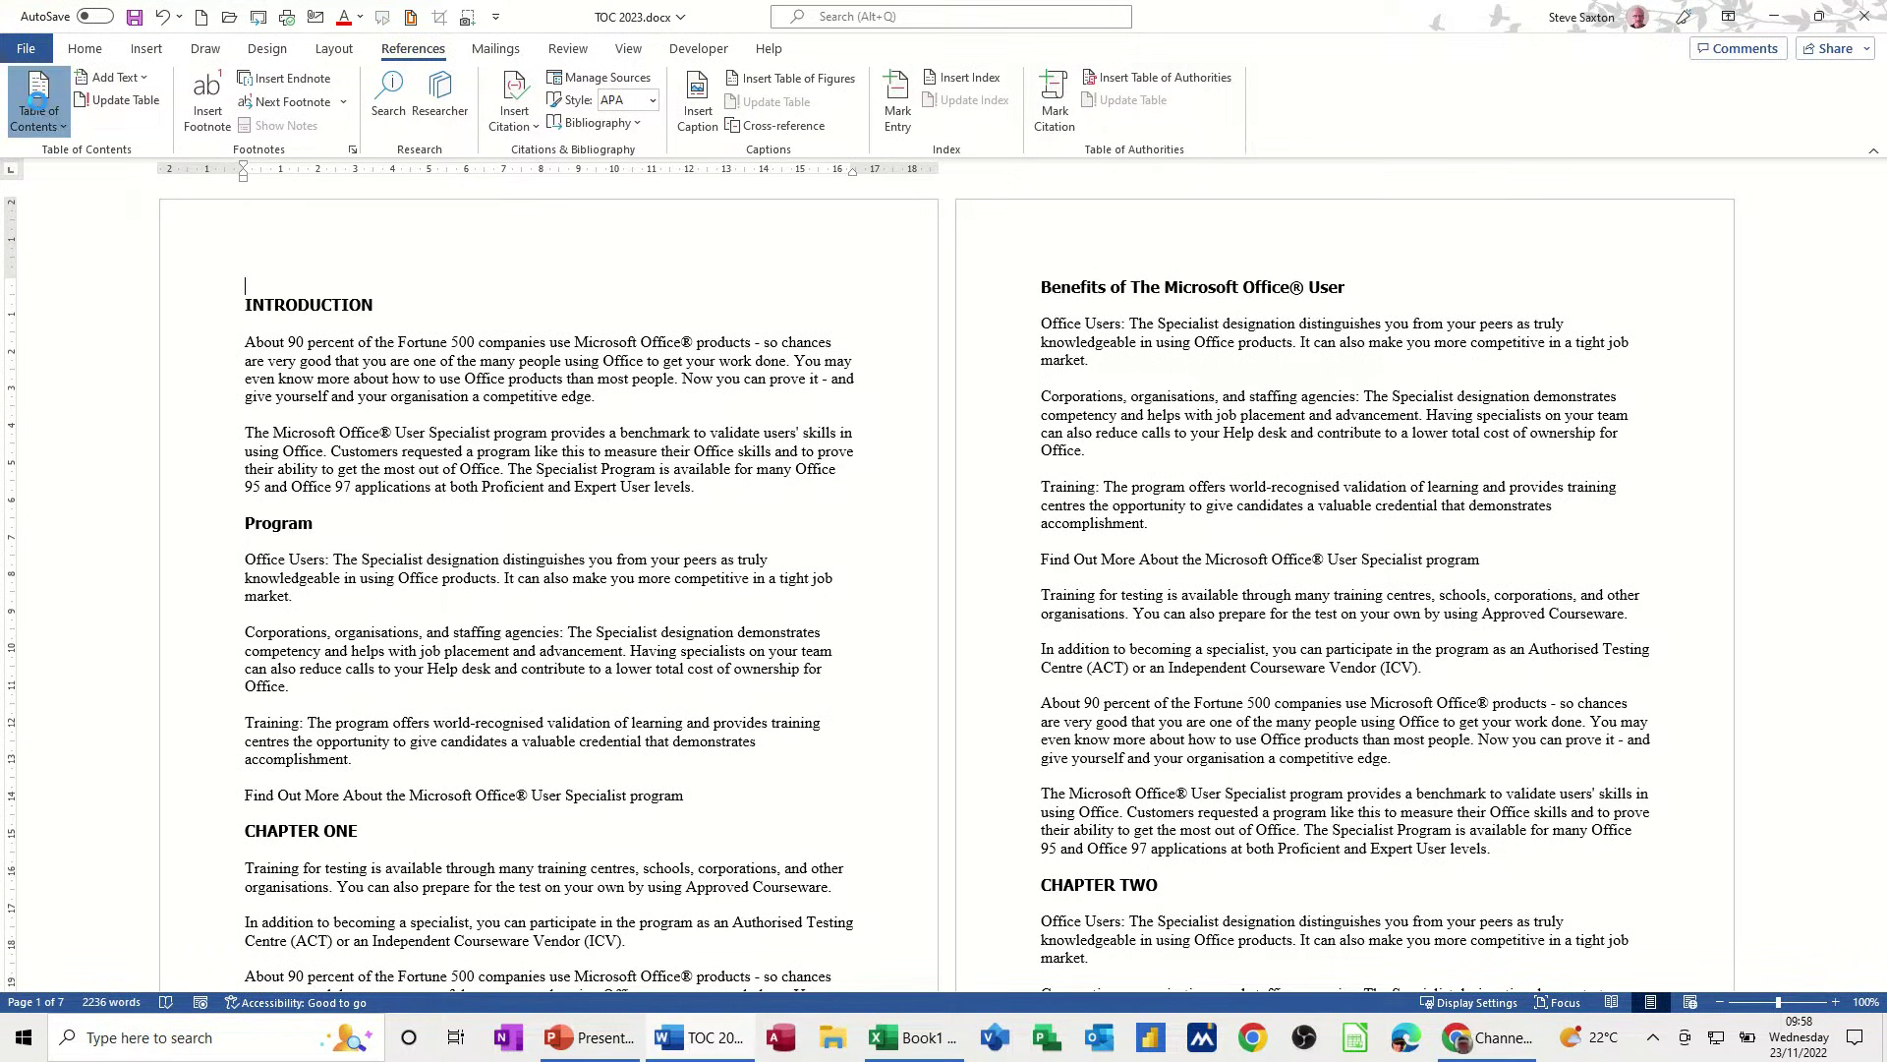
Insert Automatic Table 1 as the Contents table at the top of the document.
{"action": "left_click", "coordinate": [39, 113]}
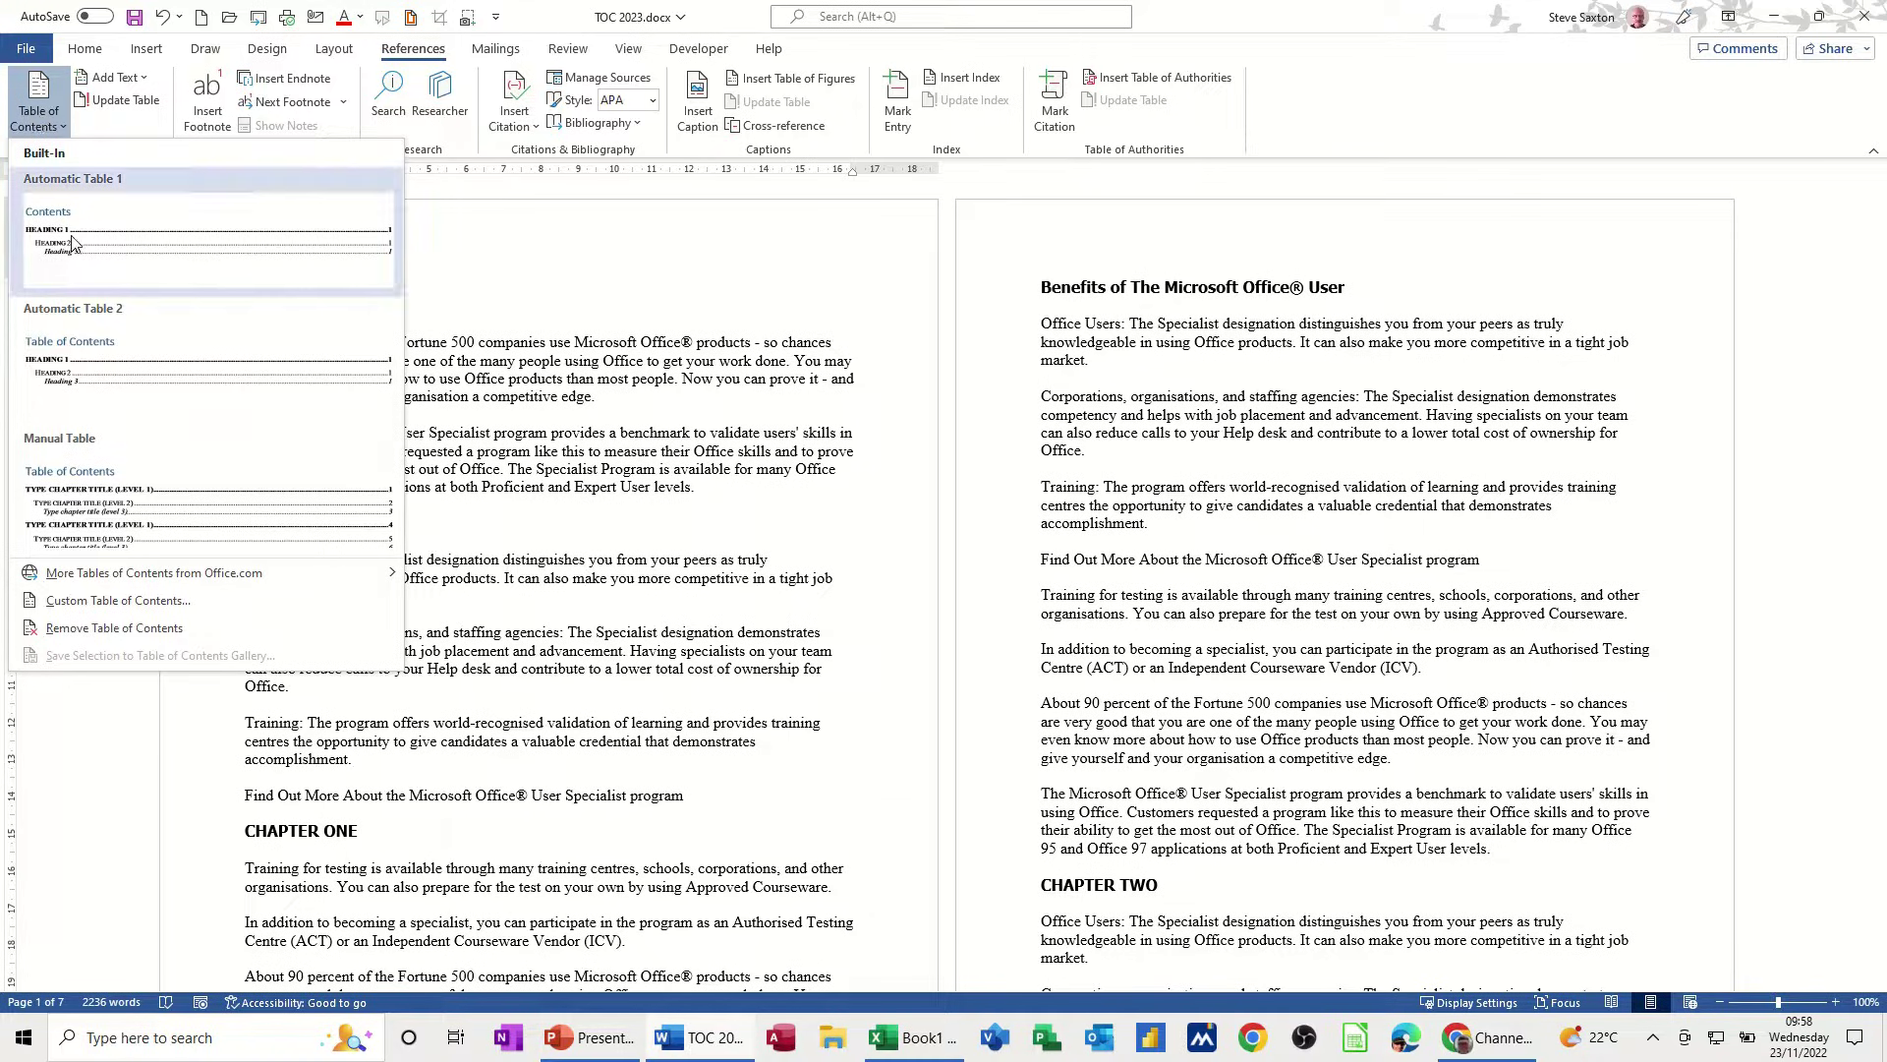
{"action": "left_click", "coordinate": [122, 244]}
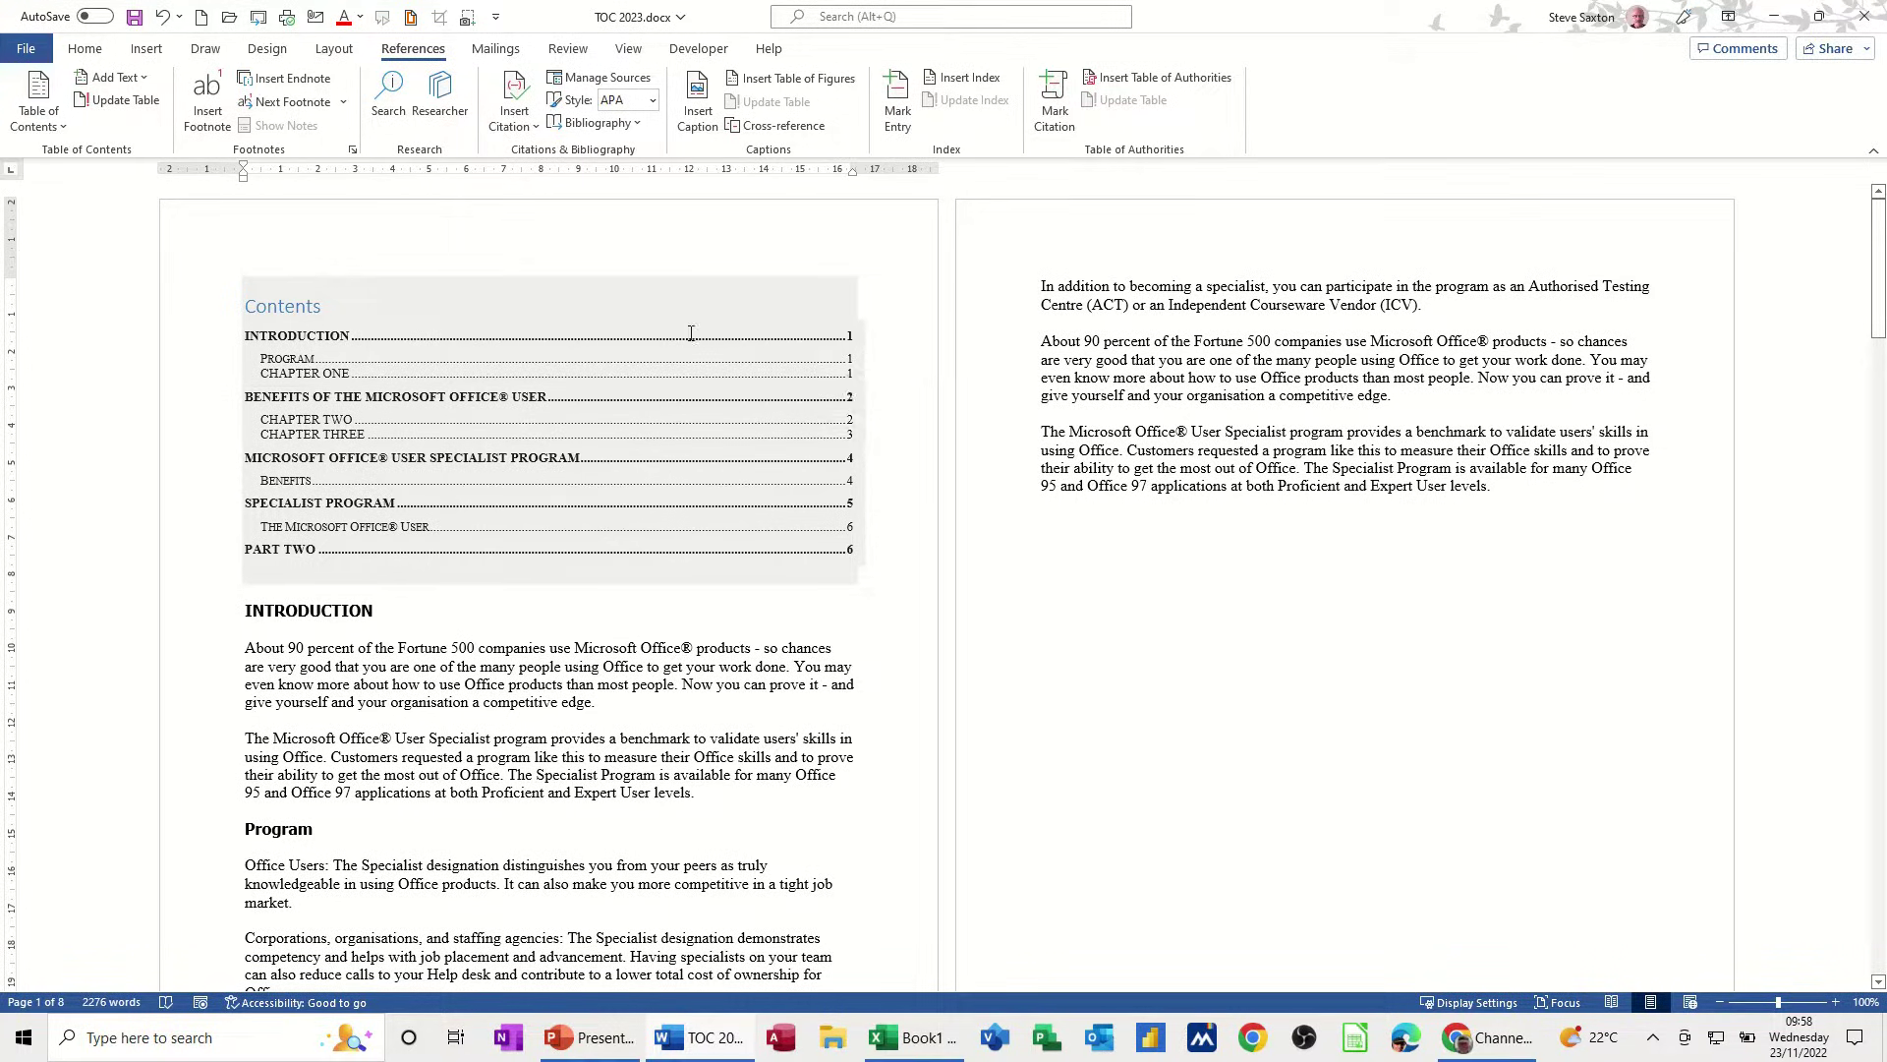
{"action": "left_click", "coordinate": [628, 49]}
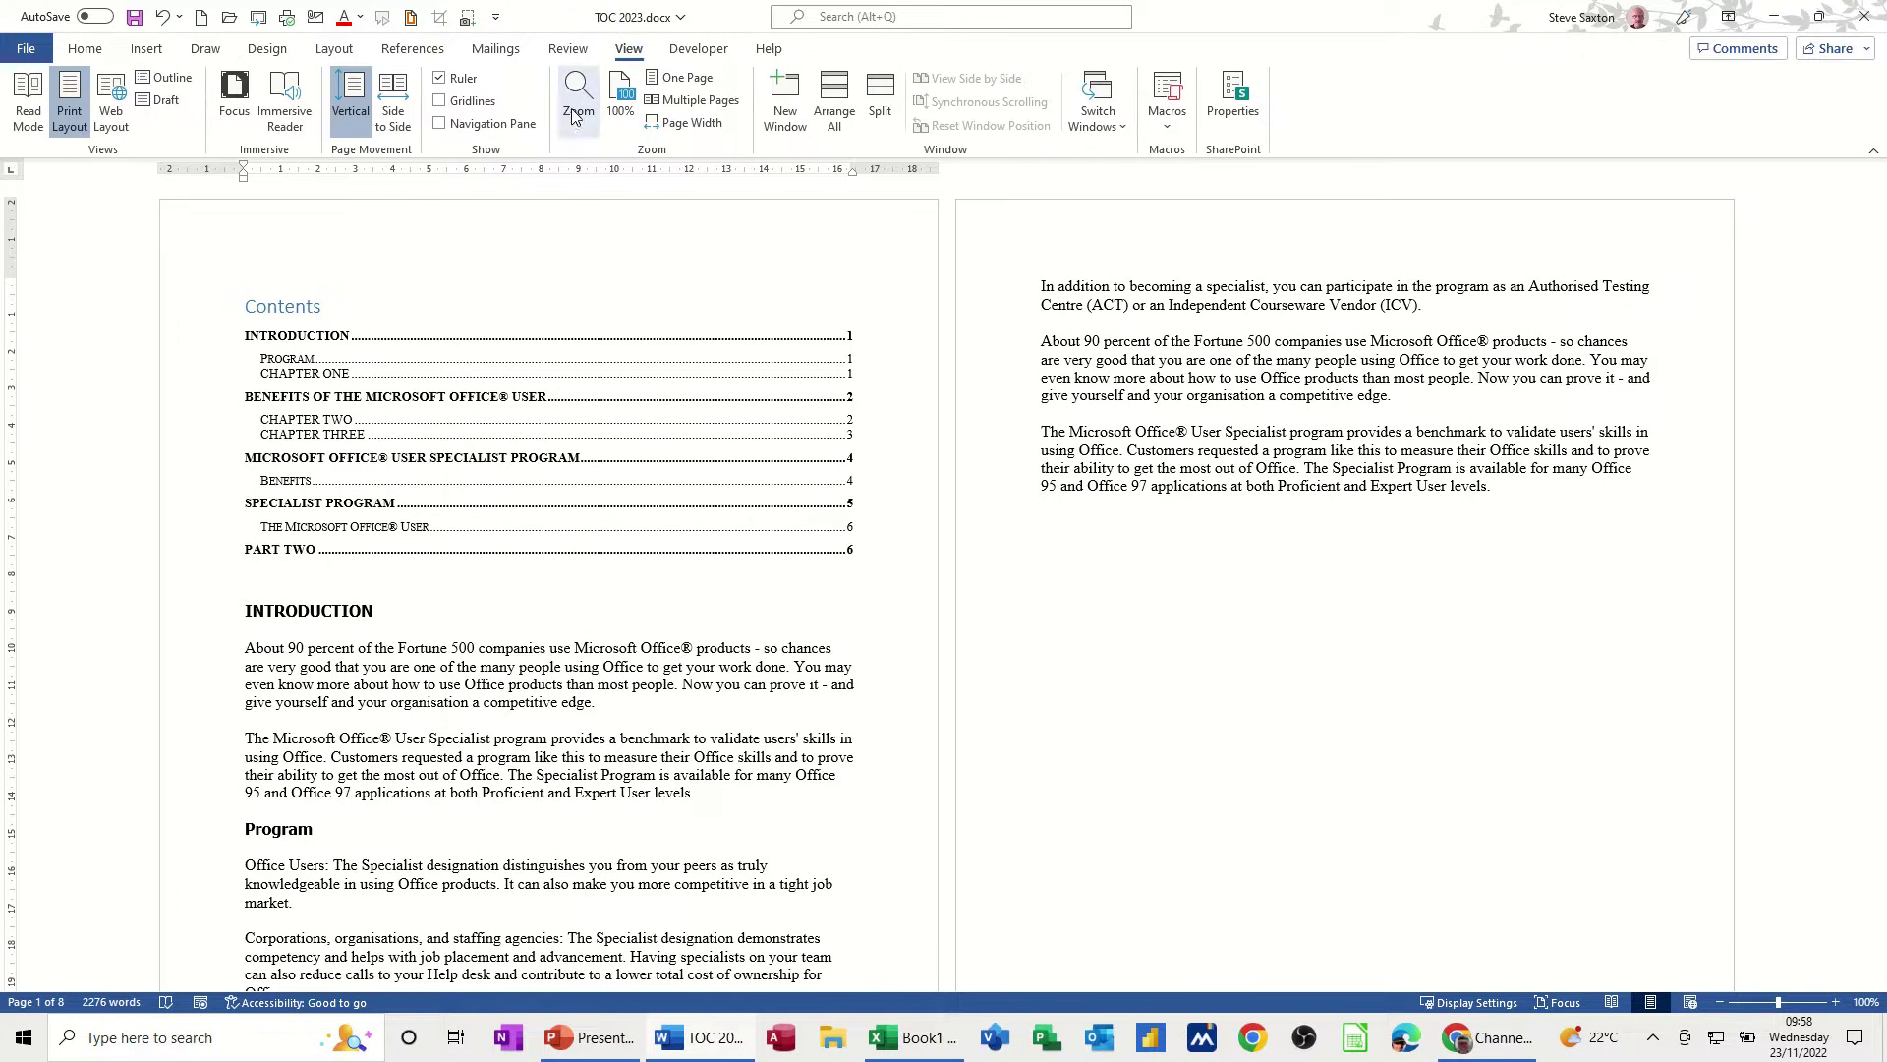
Show the Navigation pane's headings and jump through them, ending at CHAPTER THREE.
{"action": "left_click", "coordinate": [446, 126]}
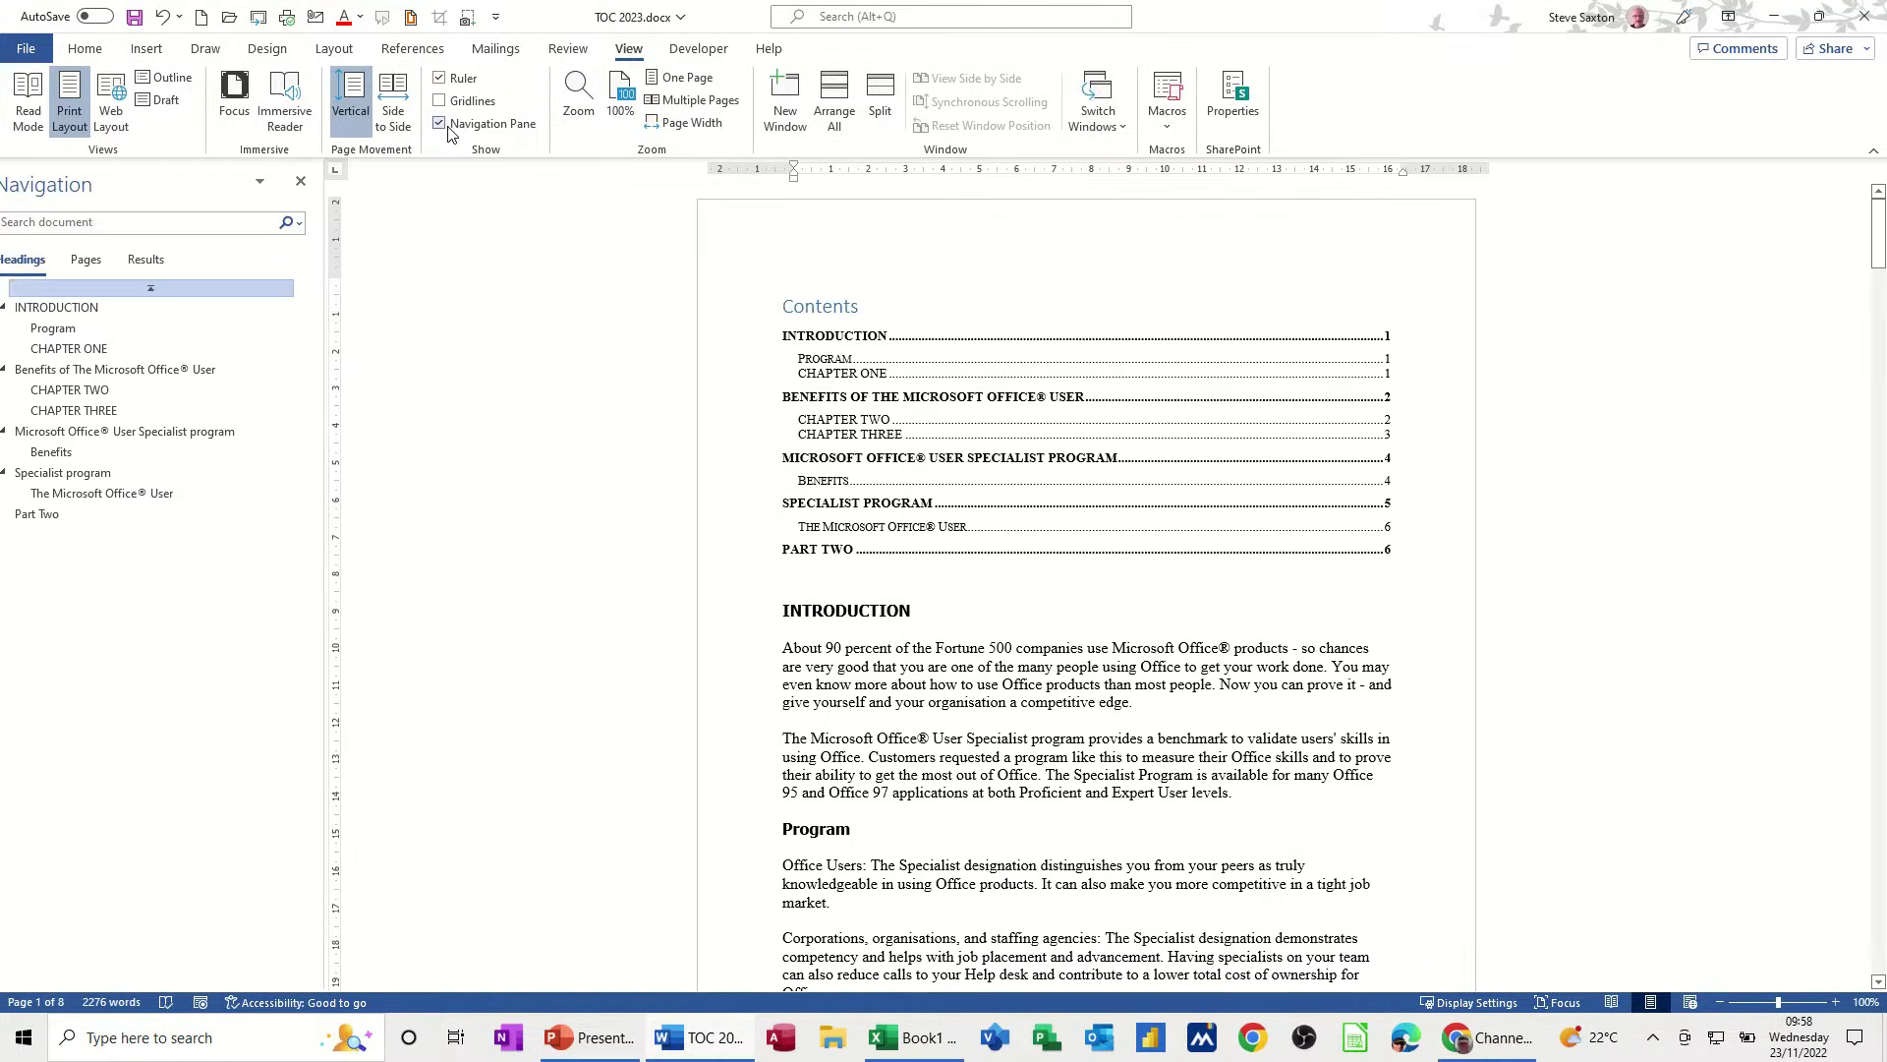
{"action": "left_click", "coordinate": [86, 349]}
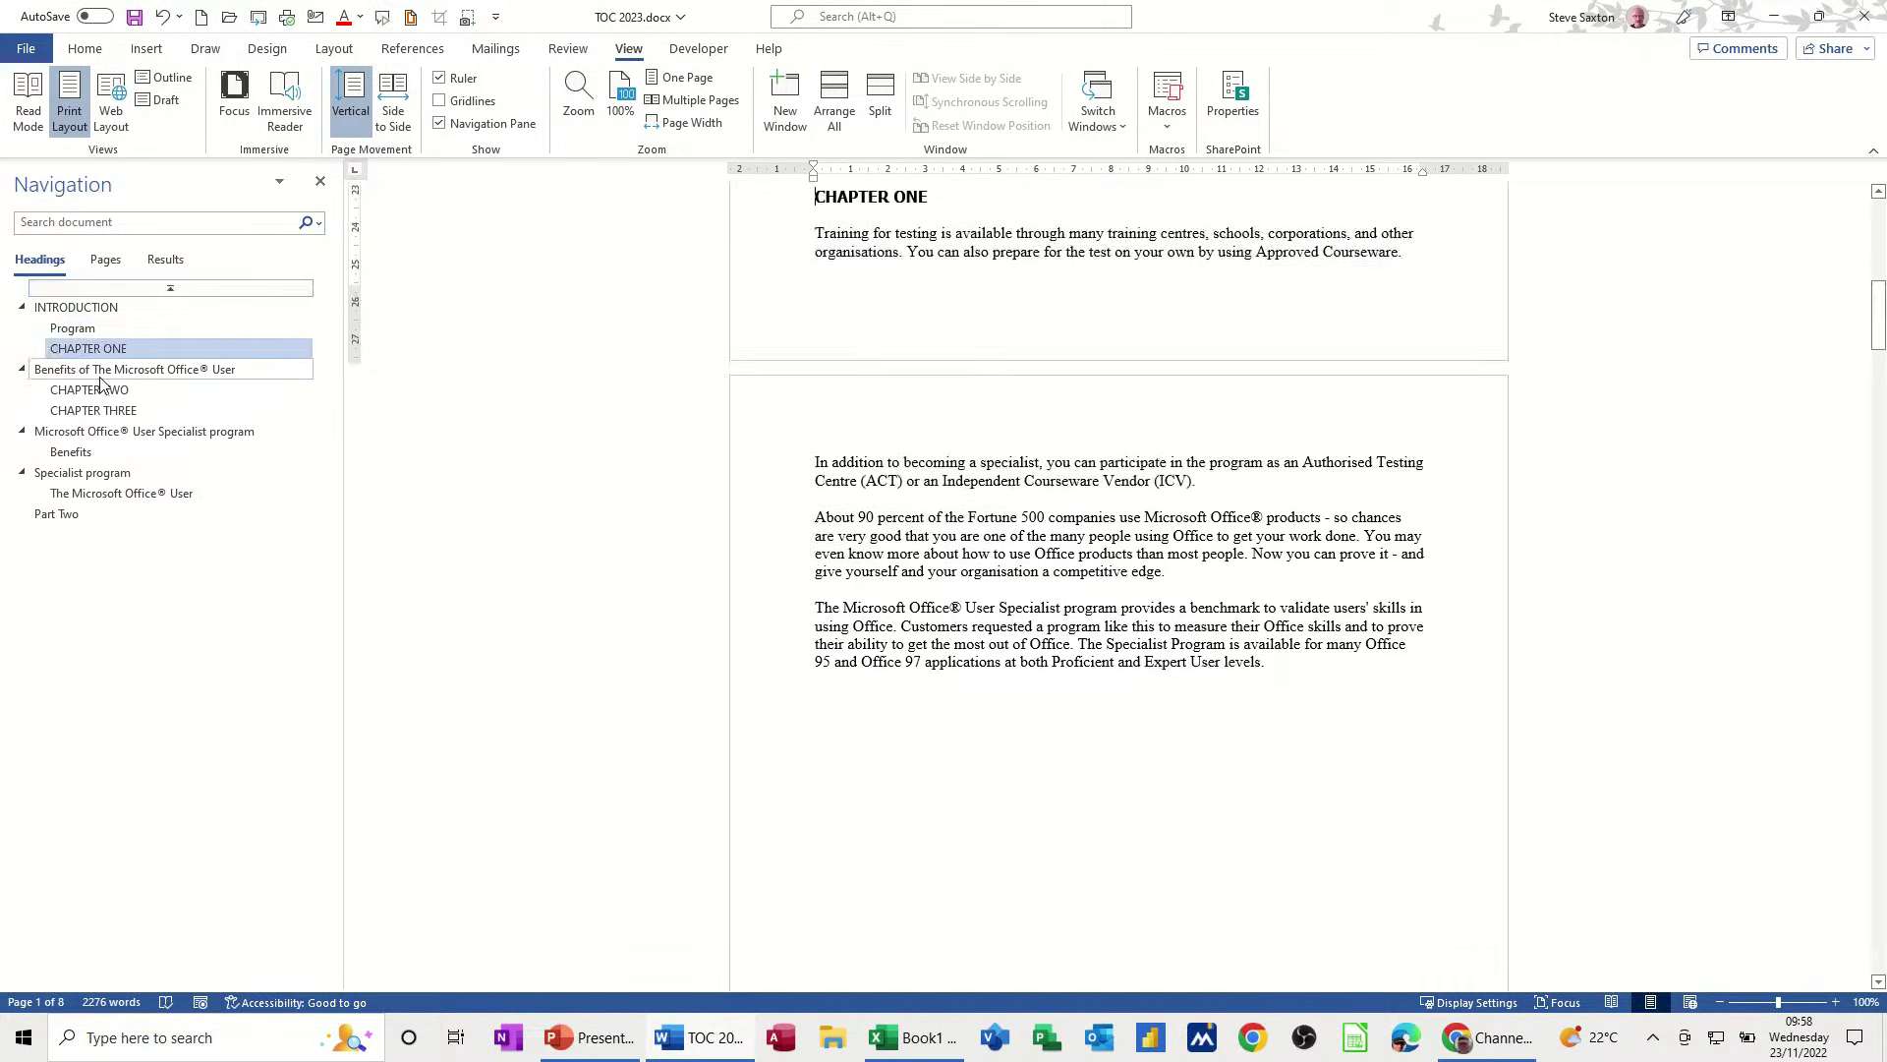
{"action": "left_click", "coordinate": [86, 411]}
{"action": "left_click", "coordinate": [87, 475]}
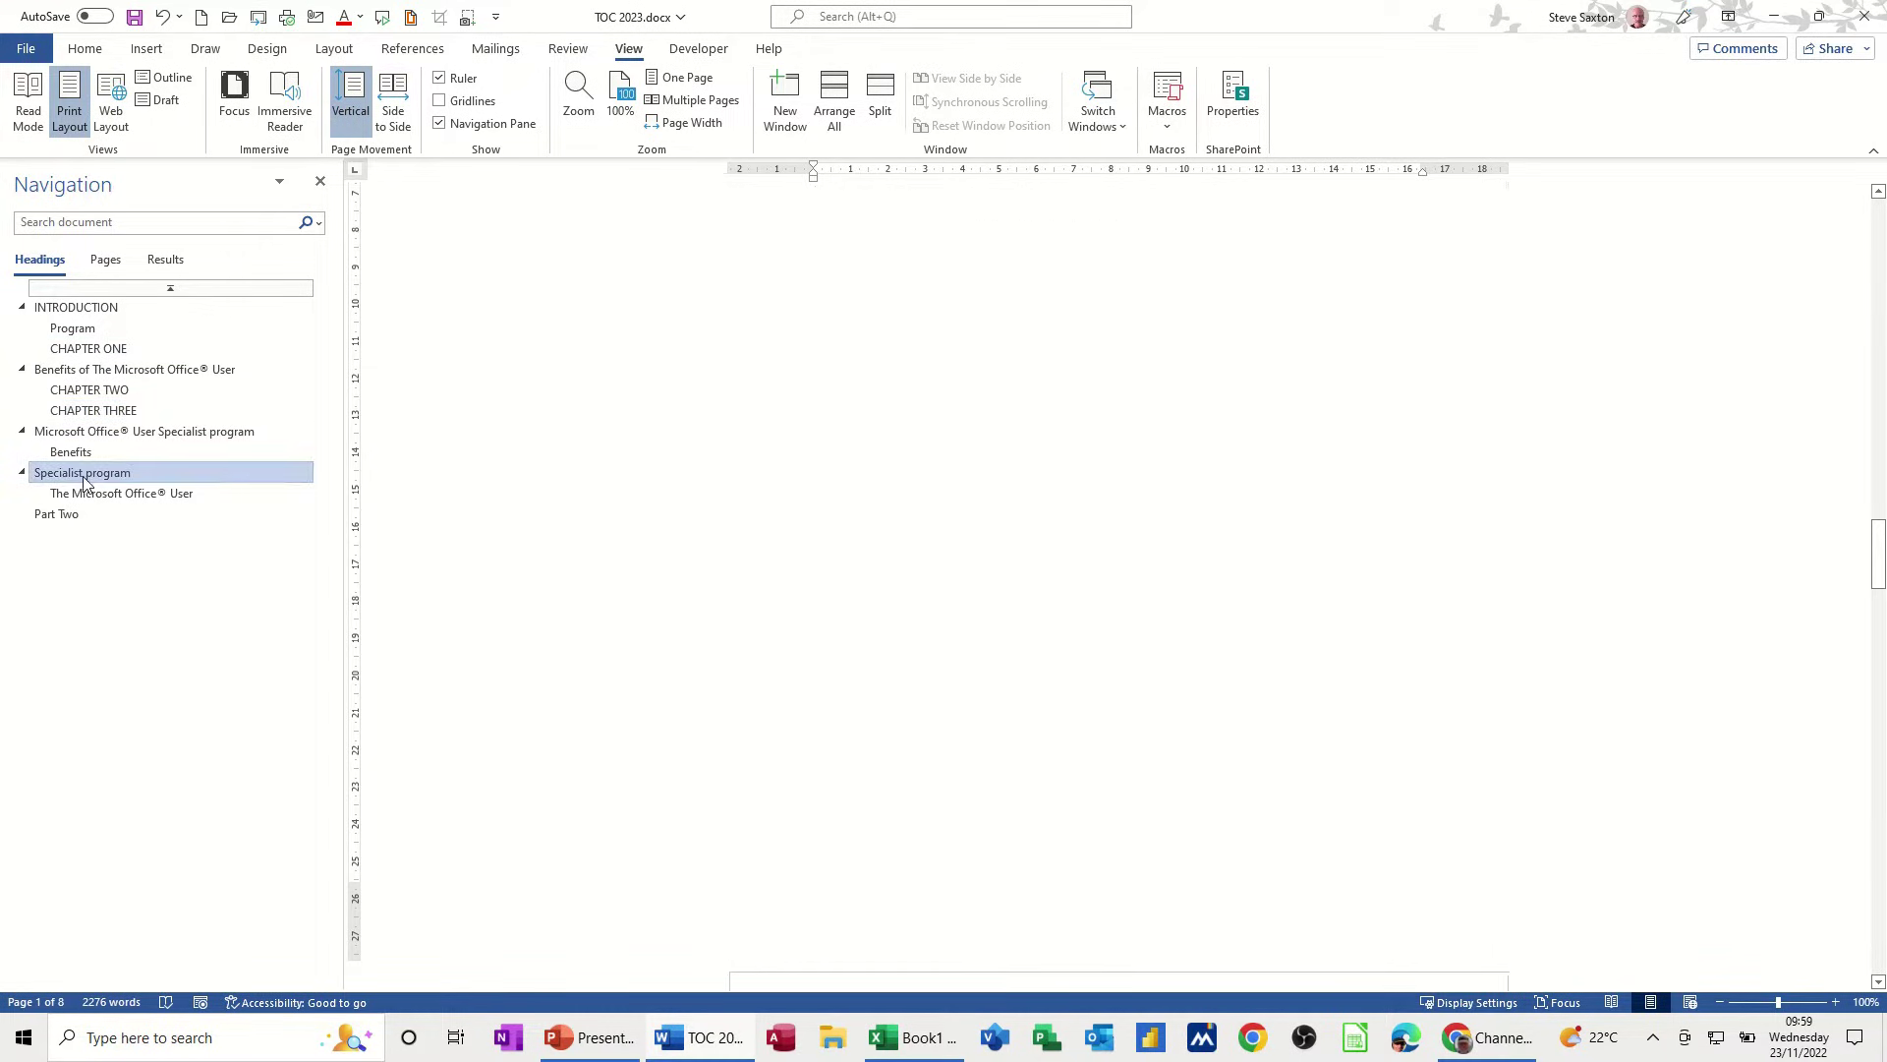
{"action": "left_click", "coordinate": [69, 514]}
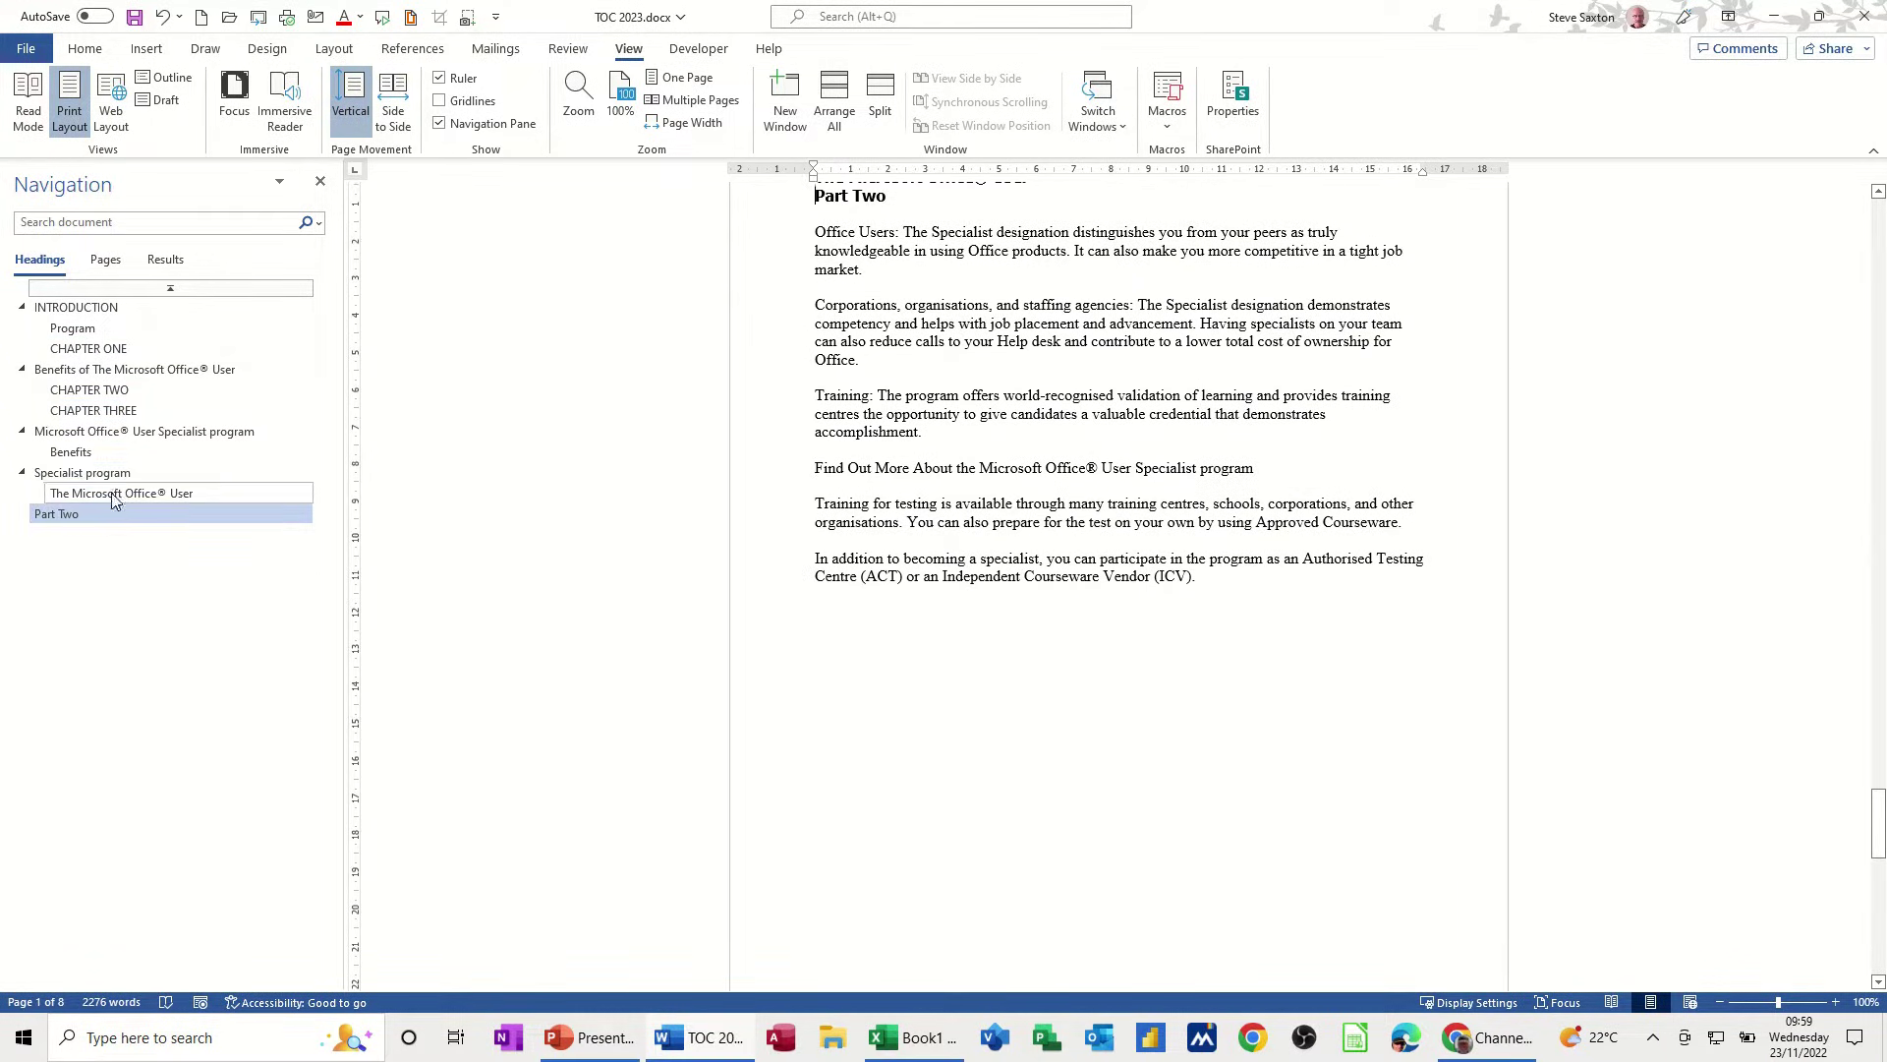
{"action": "left_click", "coordinate": [71, 308]}
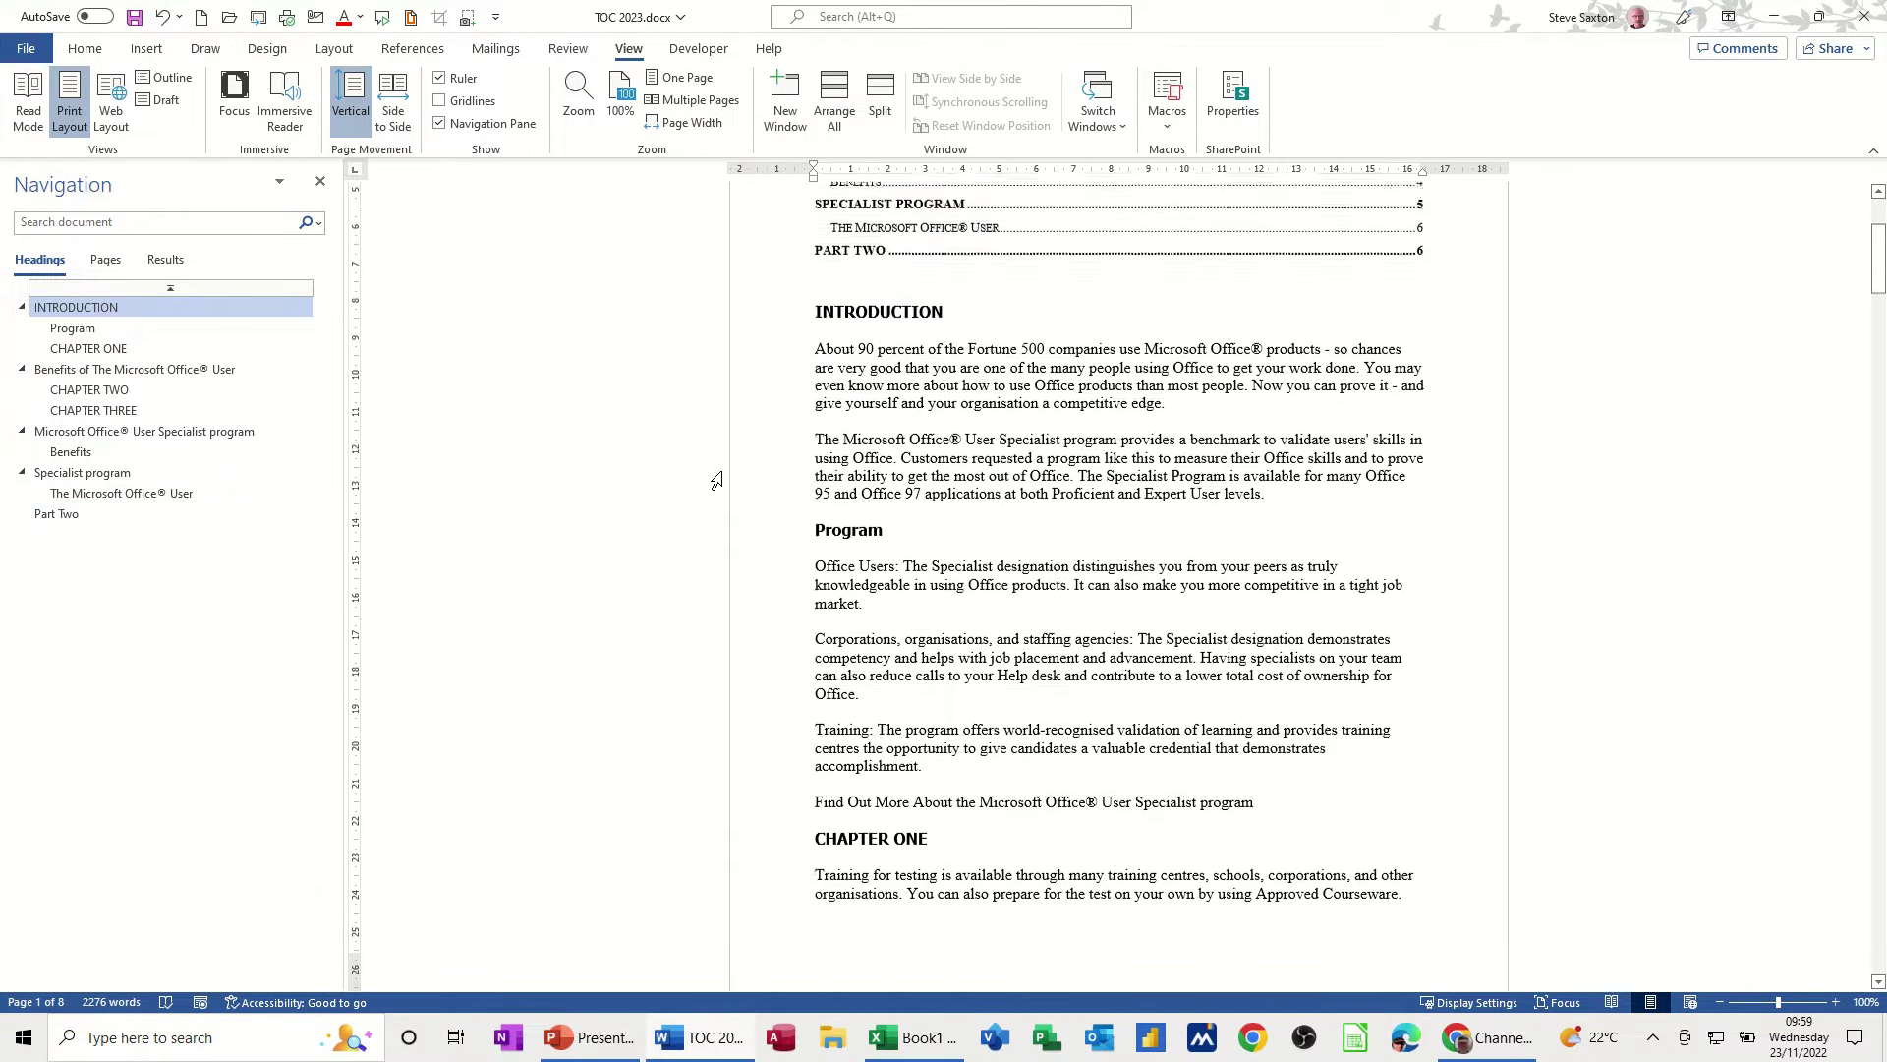
{"action": "scroll", "coordinate": [665, 397], "scroll_direction": "up", "scroll_amount": 5}
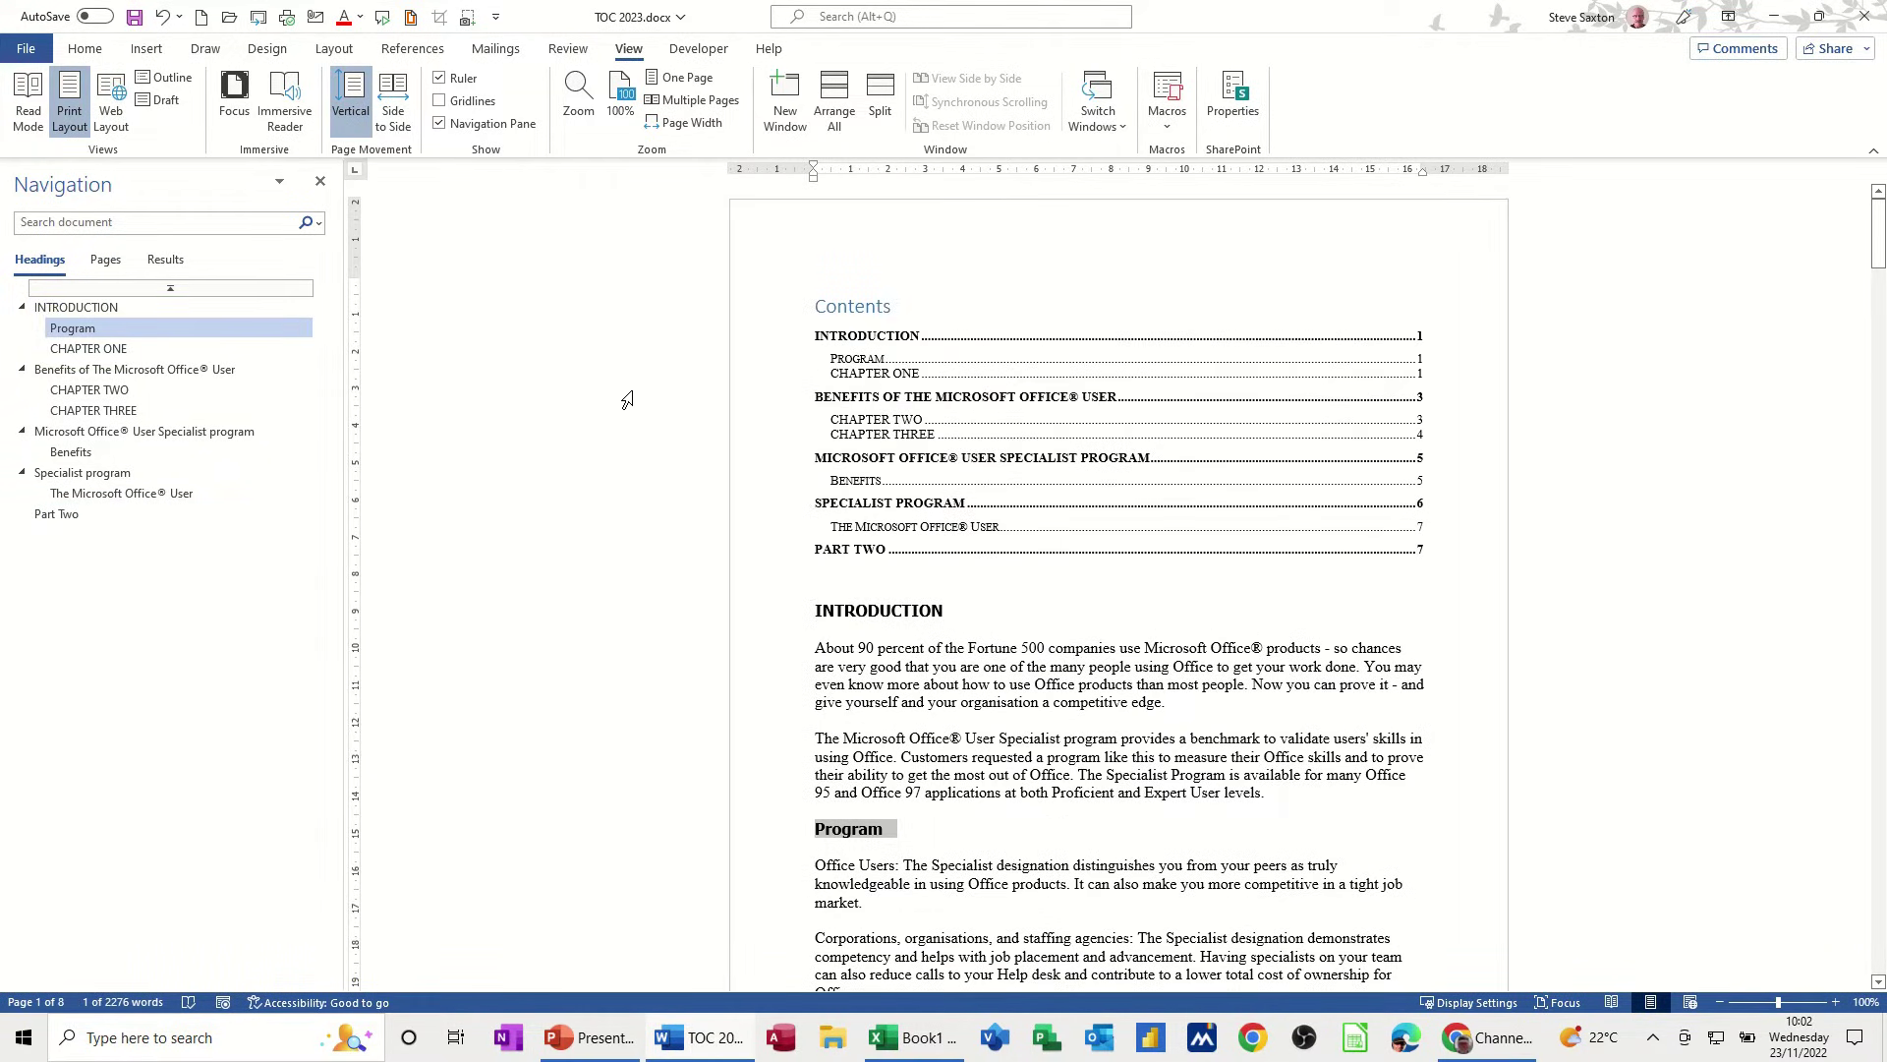
{"action": "left_click", "coordinate": [61, 416]}
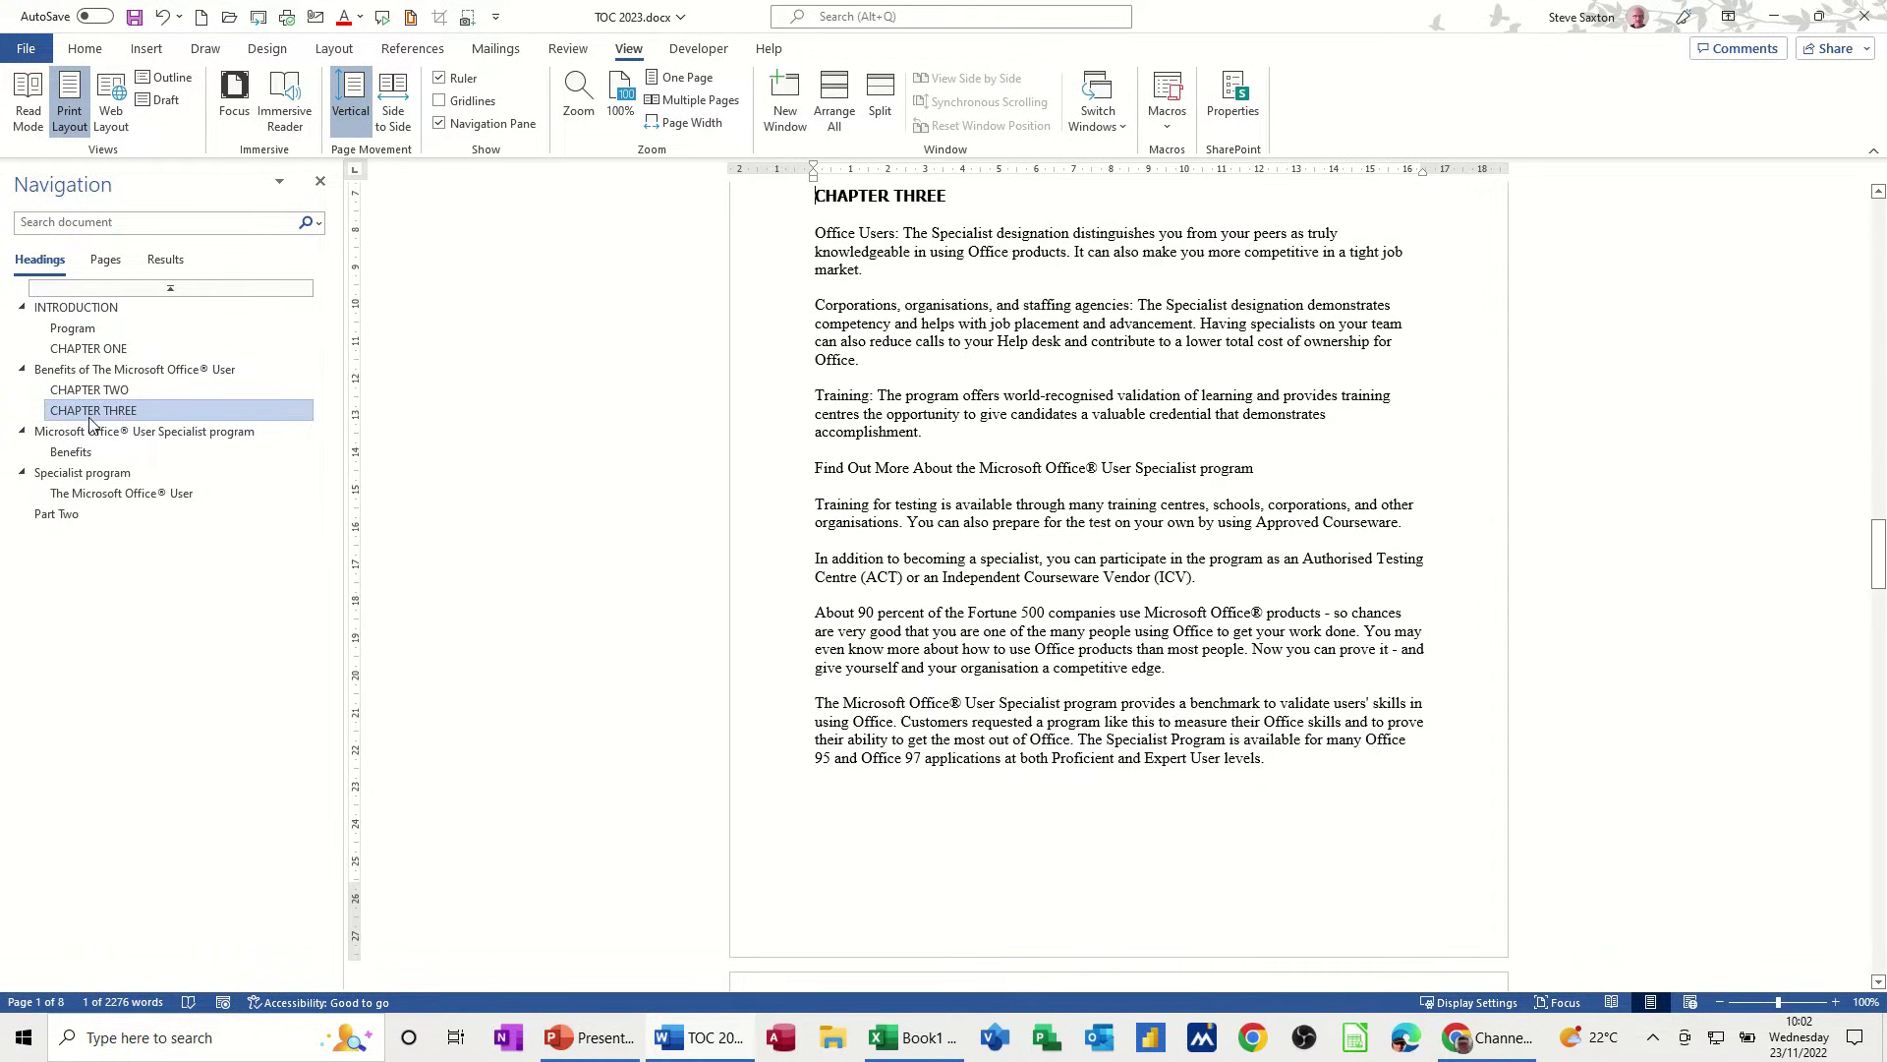
Set the CHAPTER THREE heading to Do Not Show in Table of Contents, then return to the top.
{"action": "left_click", "coordinate": [763, 202]}
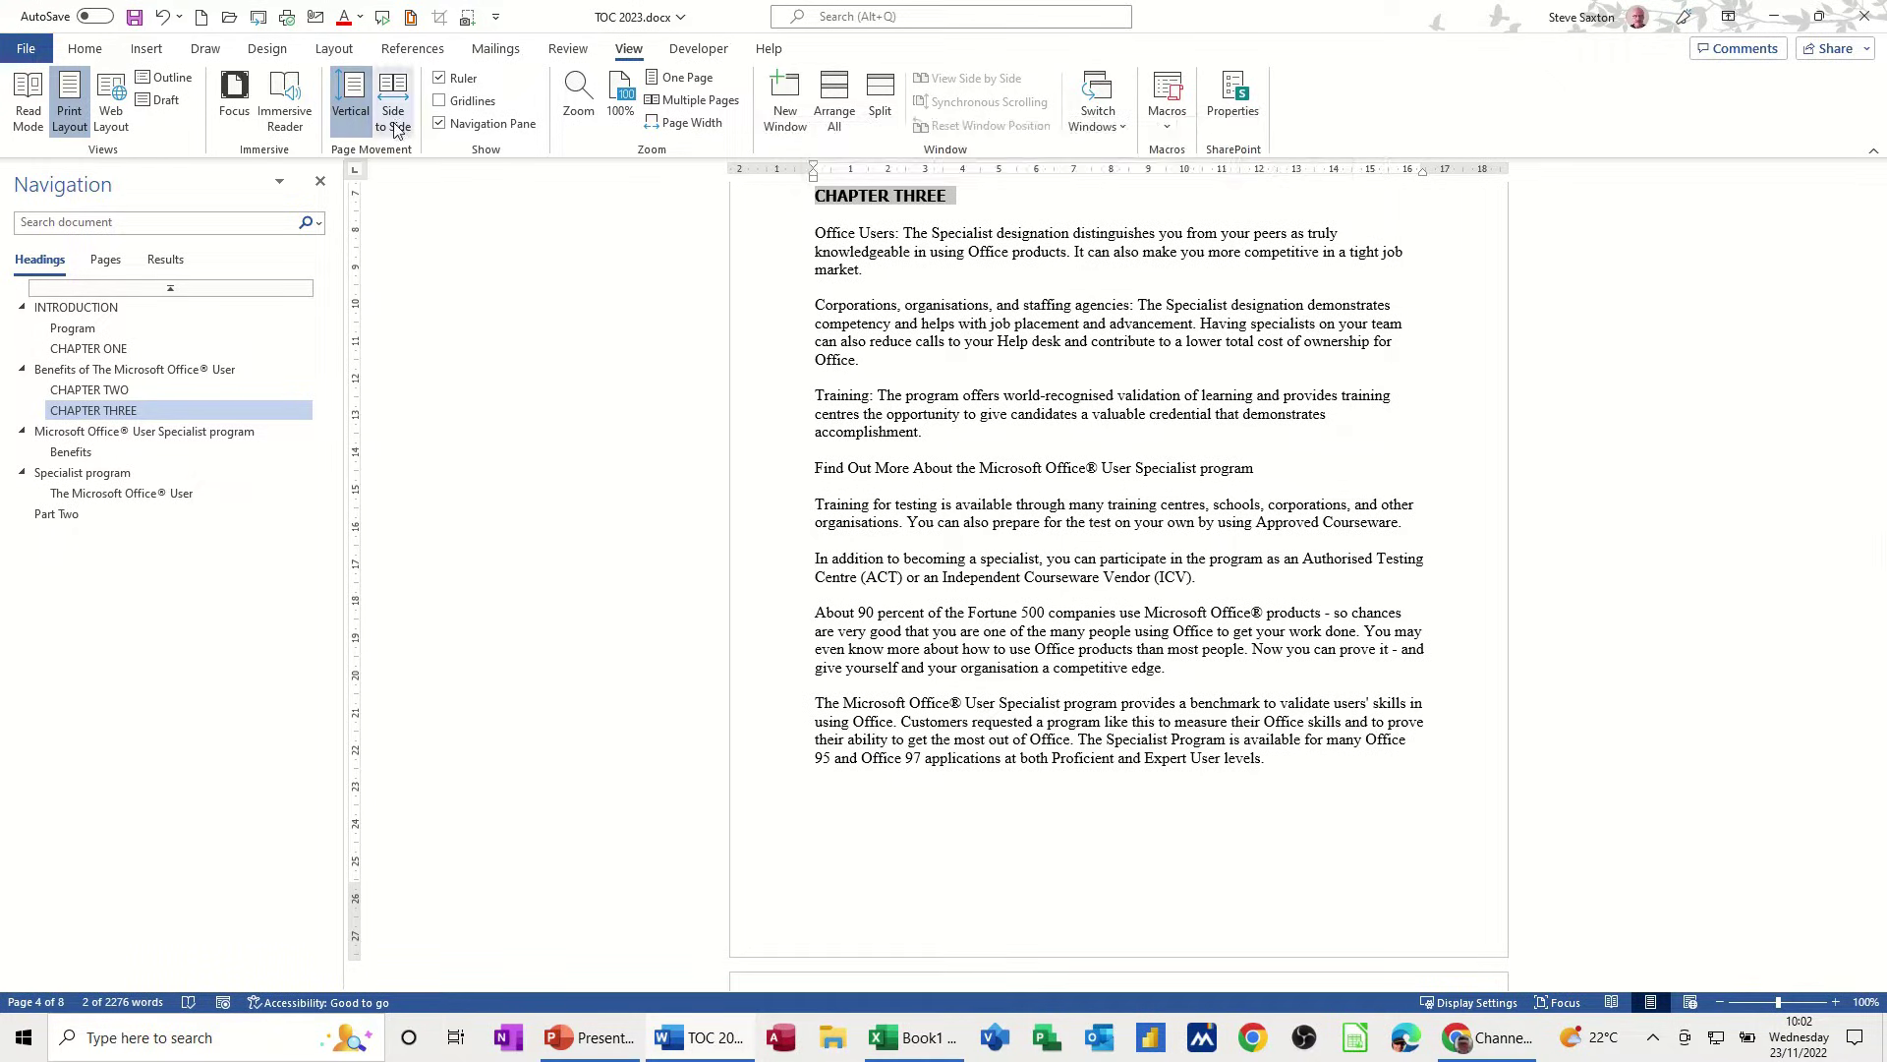
{"action": "left_click", "coordinate": [413, 48]}
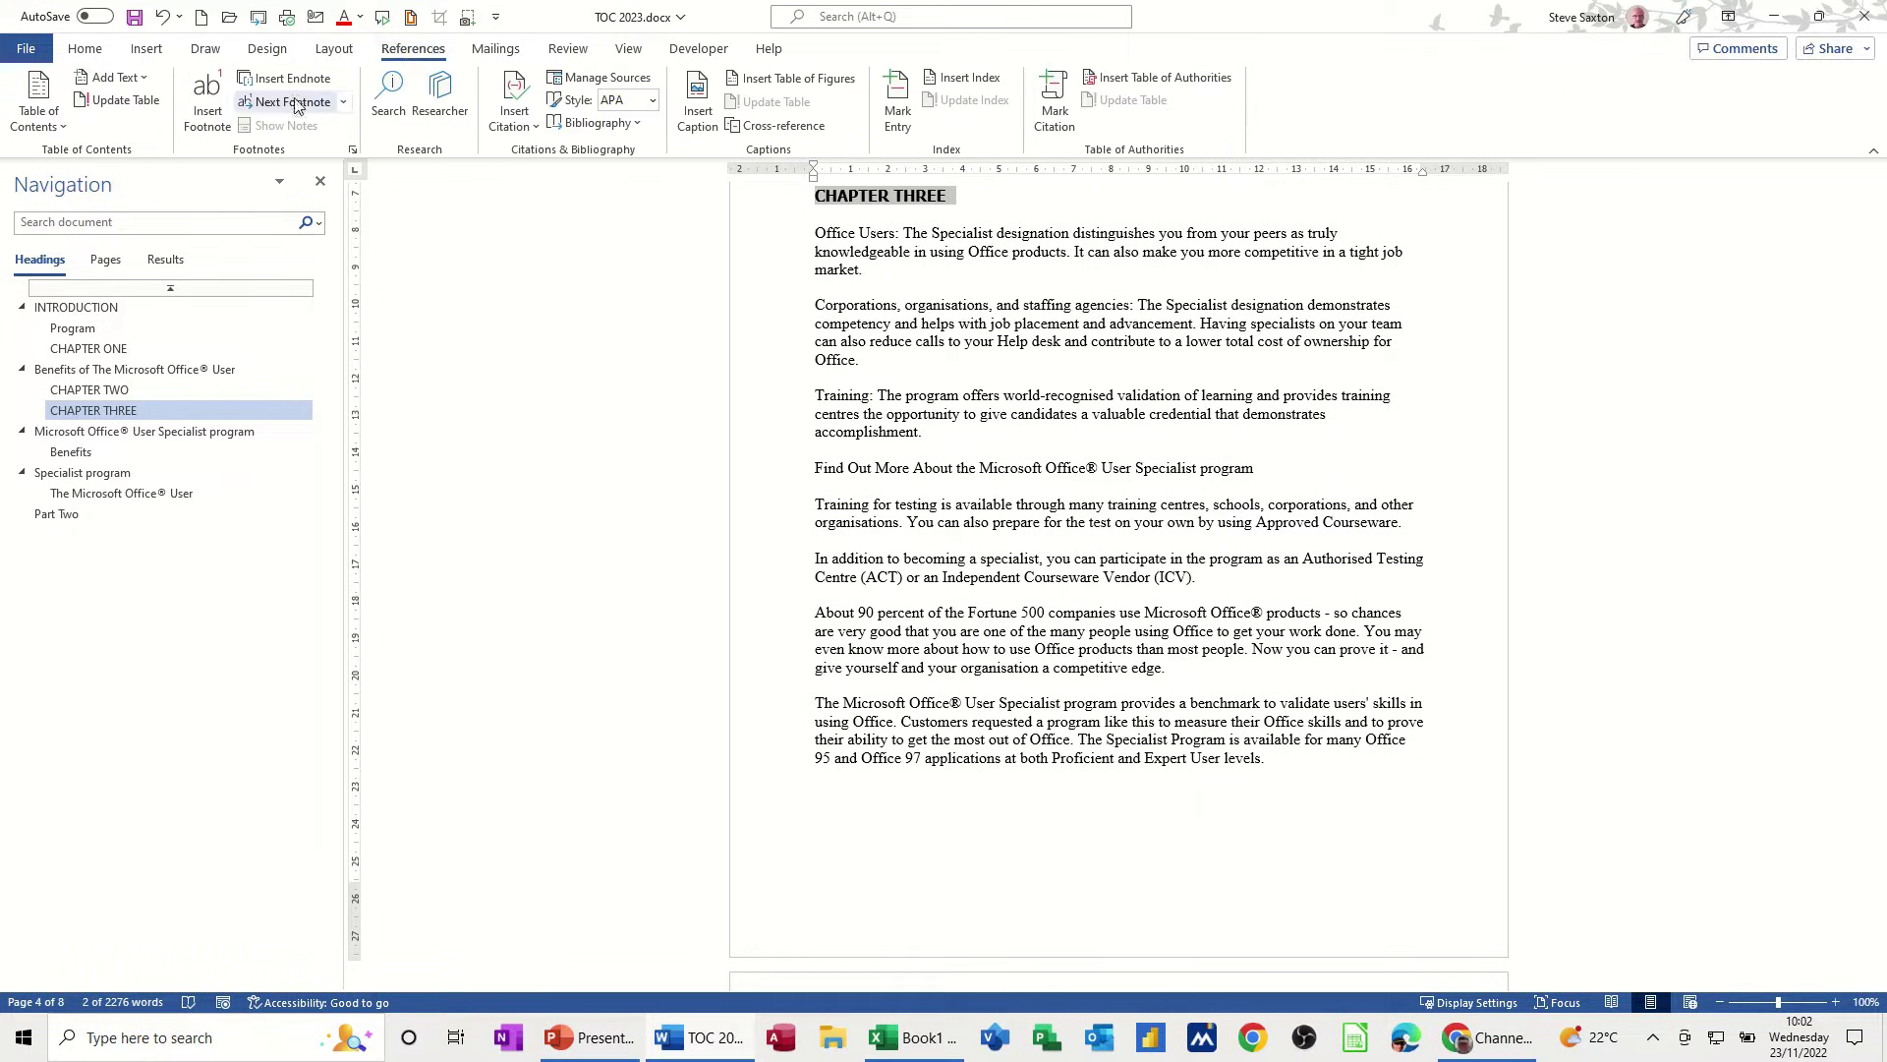
{"action": "left_click", "coordinate": [114, 78]}
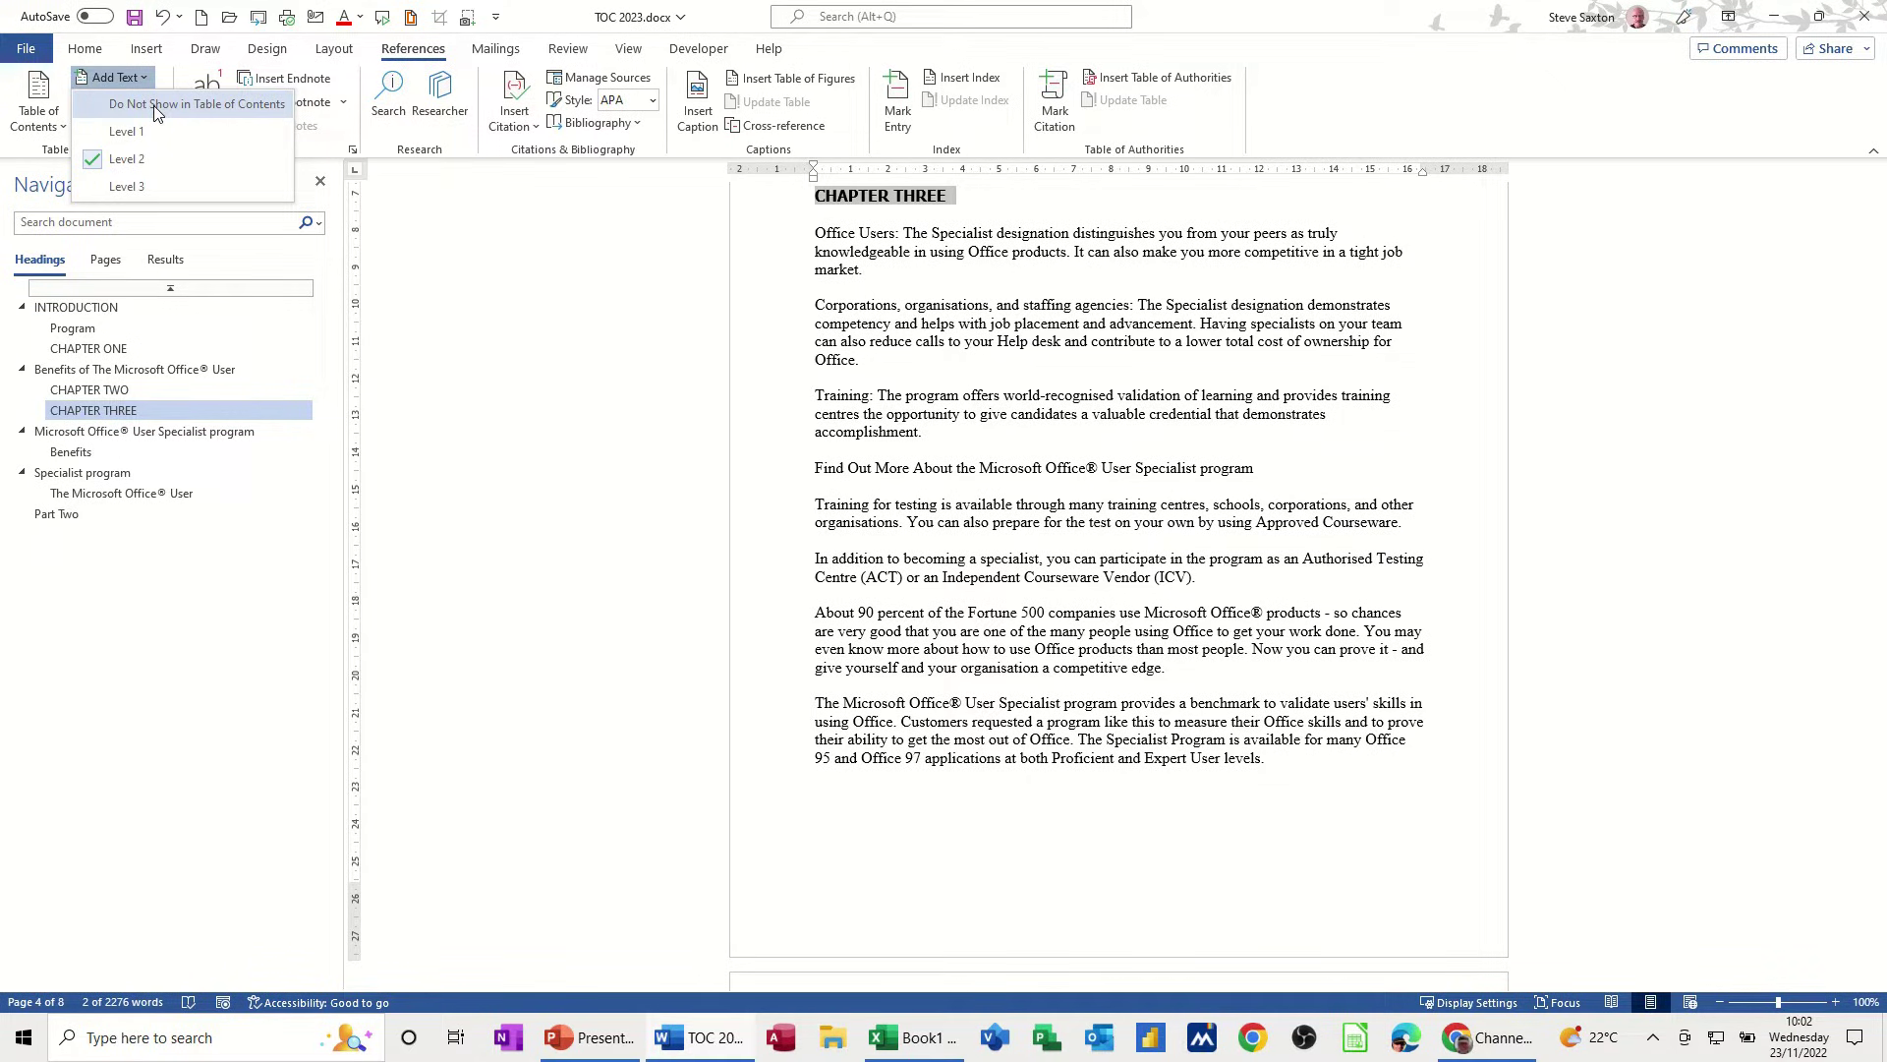
{"action": "left_click", "coordinate": [154, 107]}
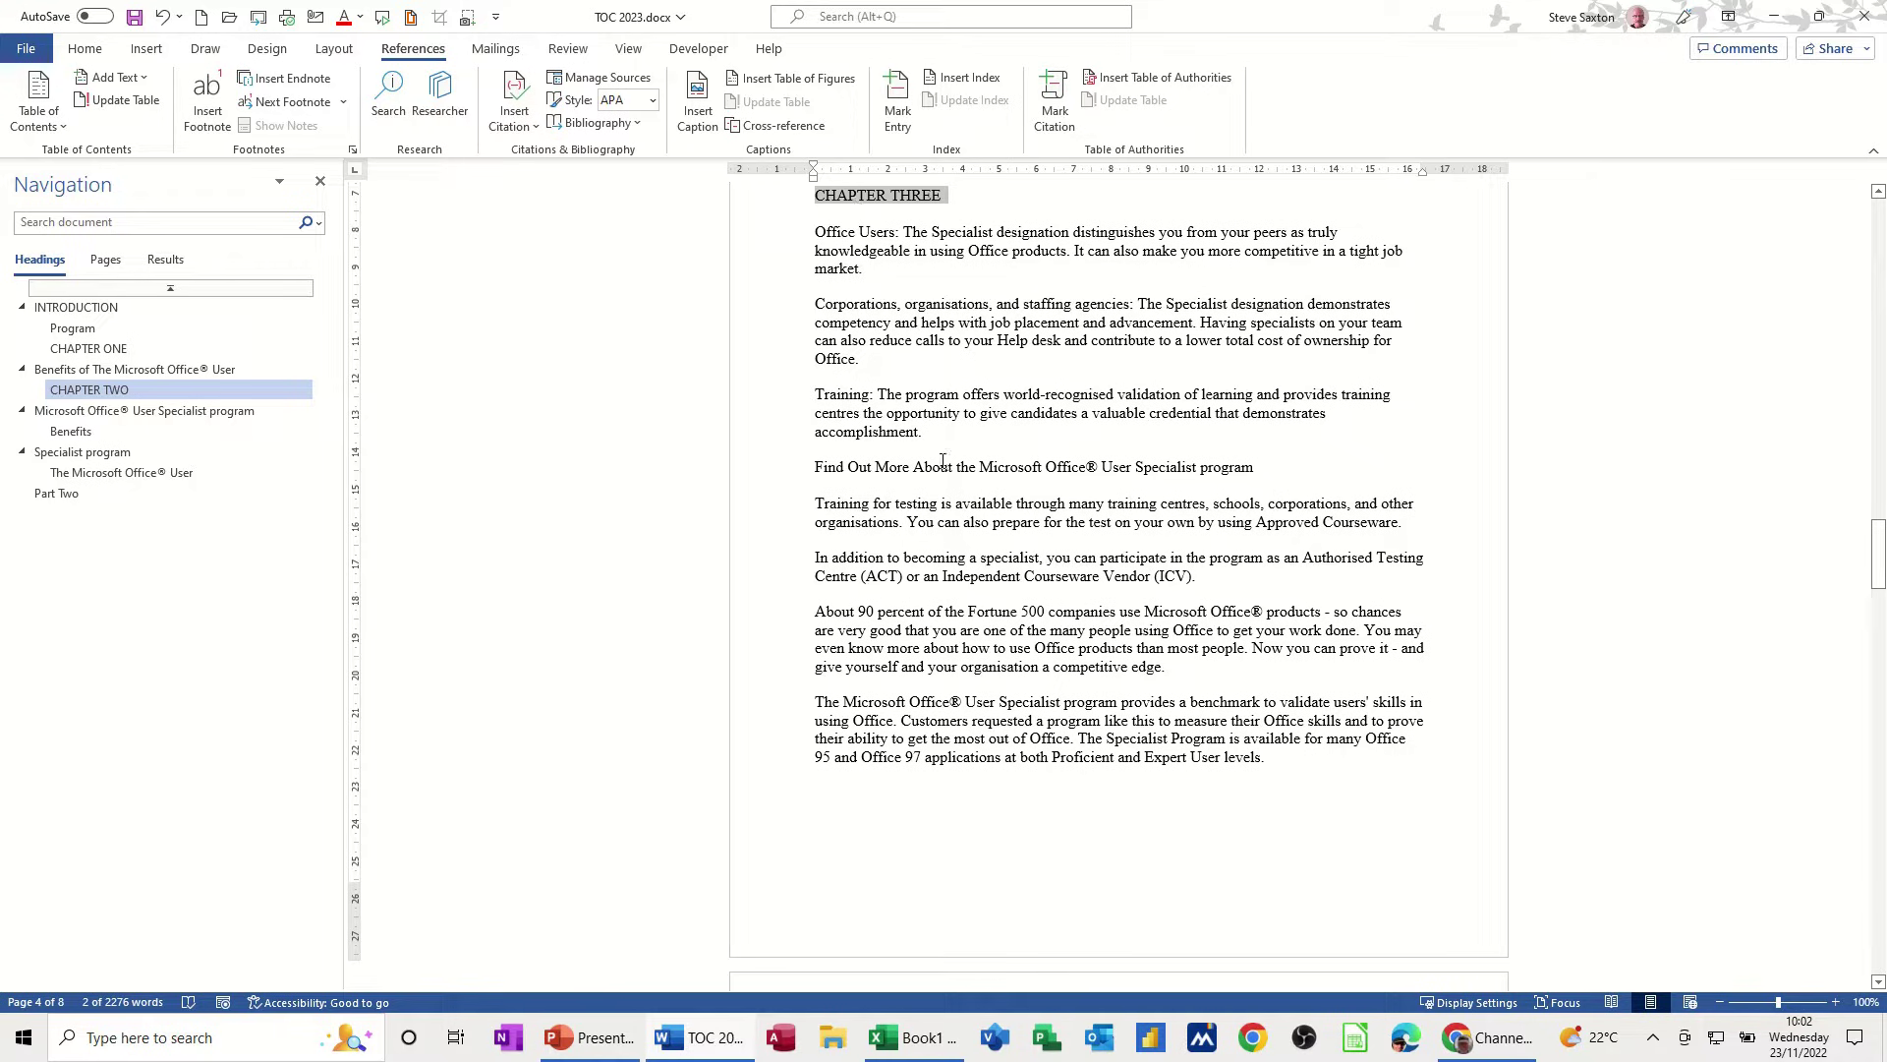
{"action": "scroll", "coordinate": [976, 602], "scroll_direction": "up", "scroll_amount": 15}
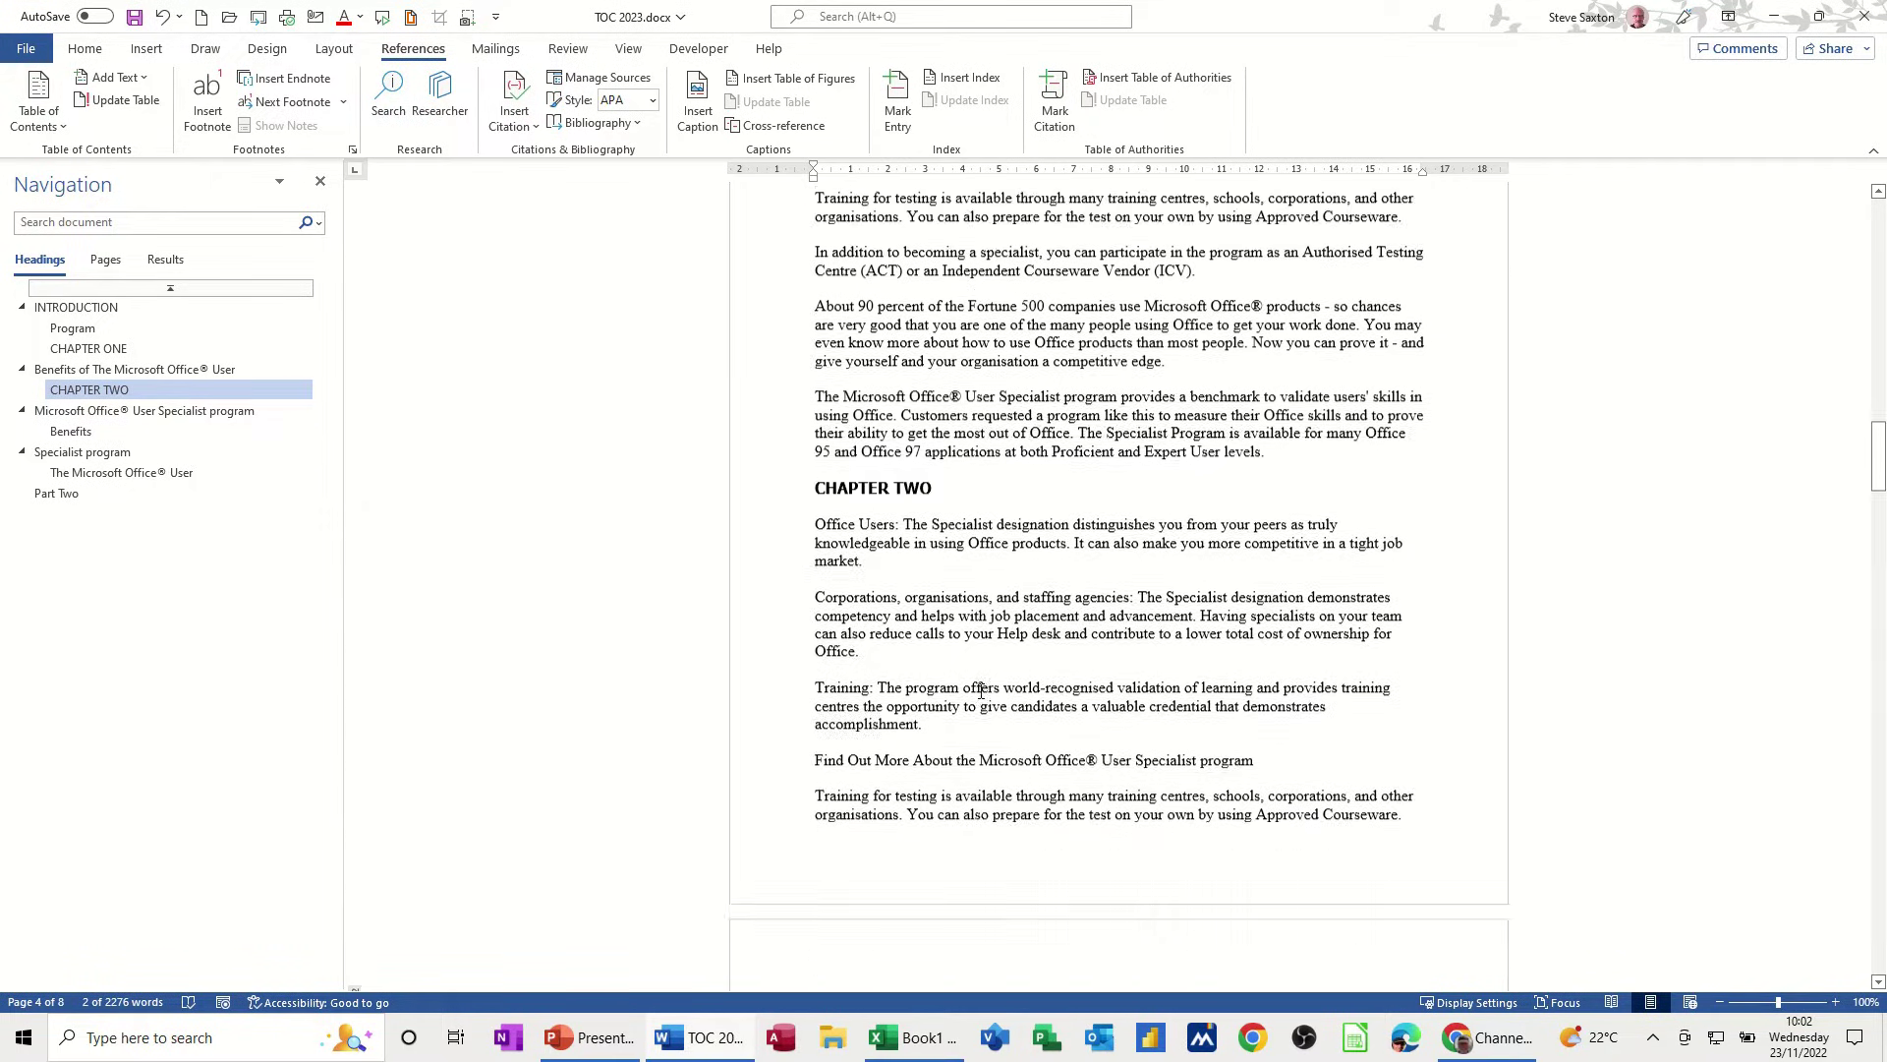
{"action": "scroll", "coordinate": [974, 683], "scroll_direction": "up", "scroll_amount": 15}
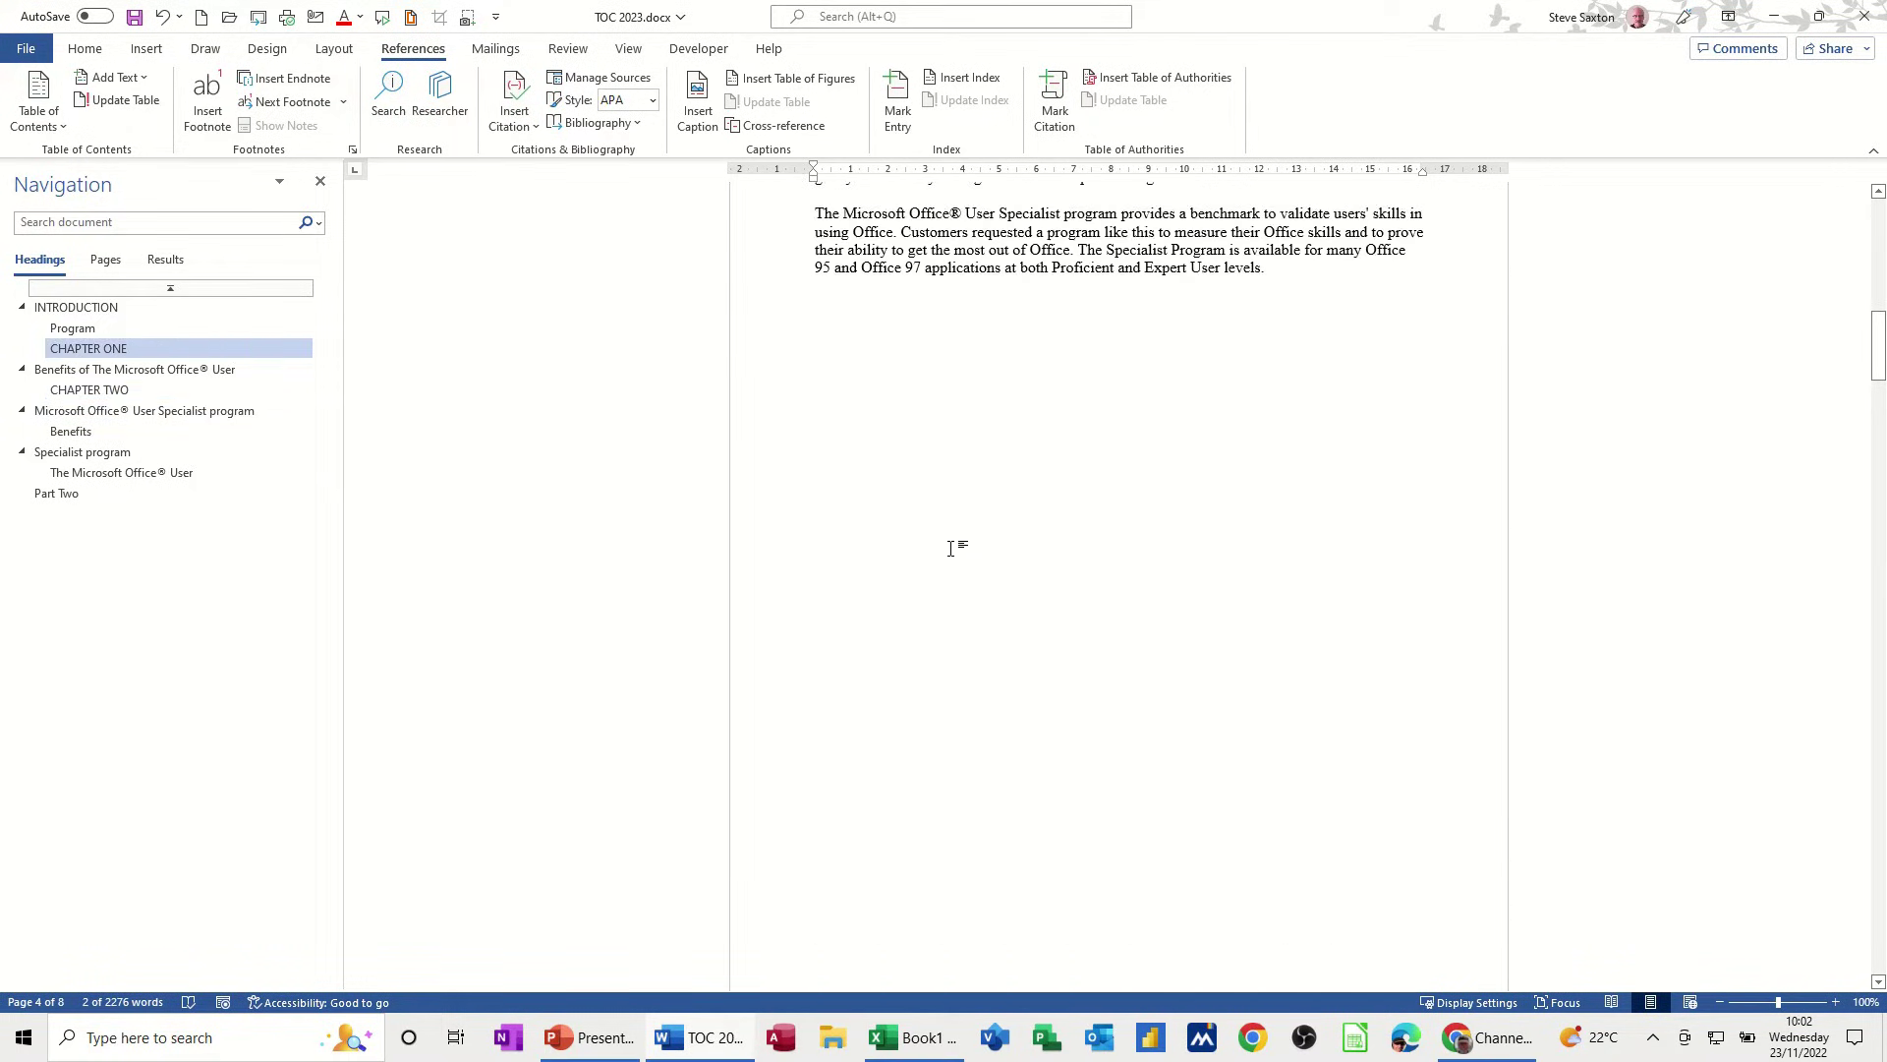
{"action": "scroll", "coordinate": [978, 654], "scroll_direction": "up", "scroll_amount": 15}
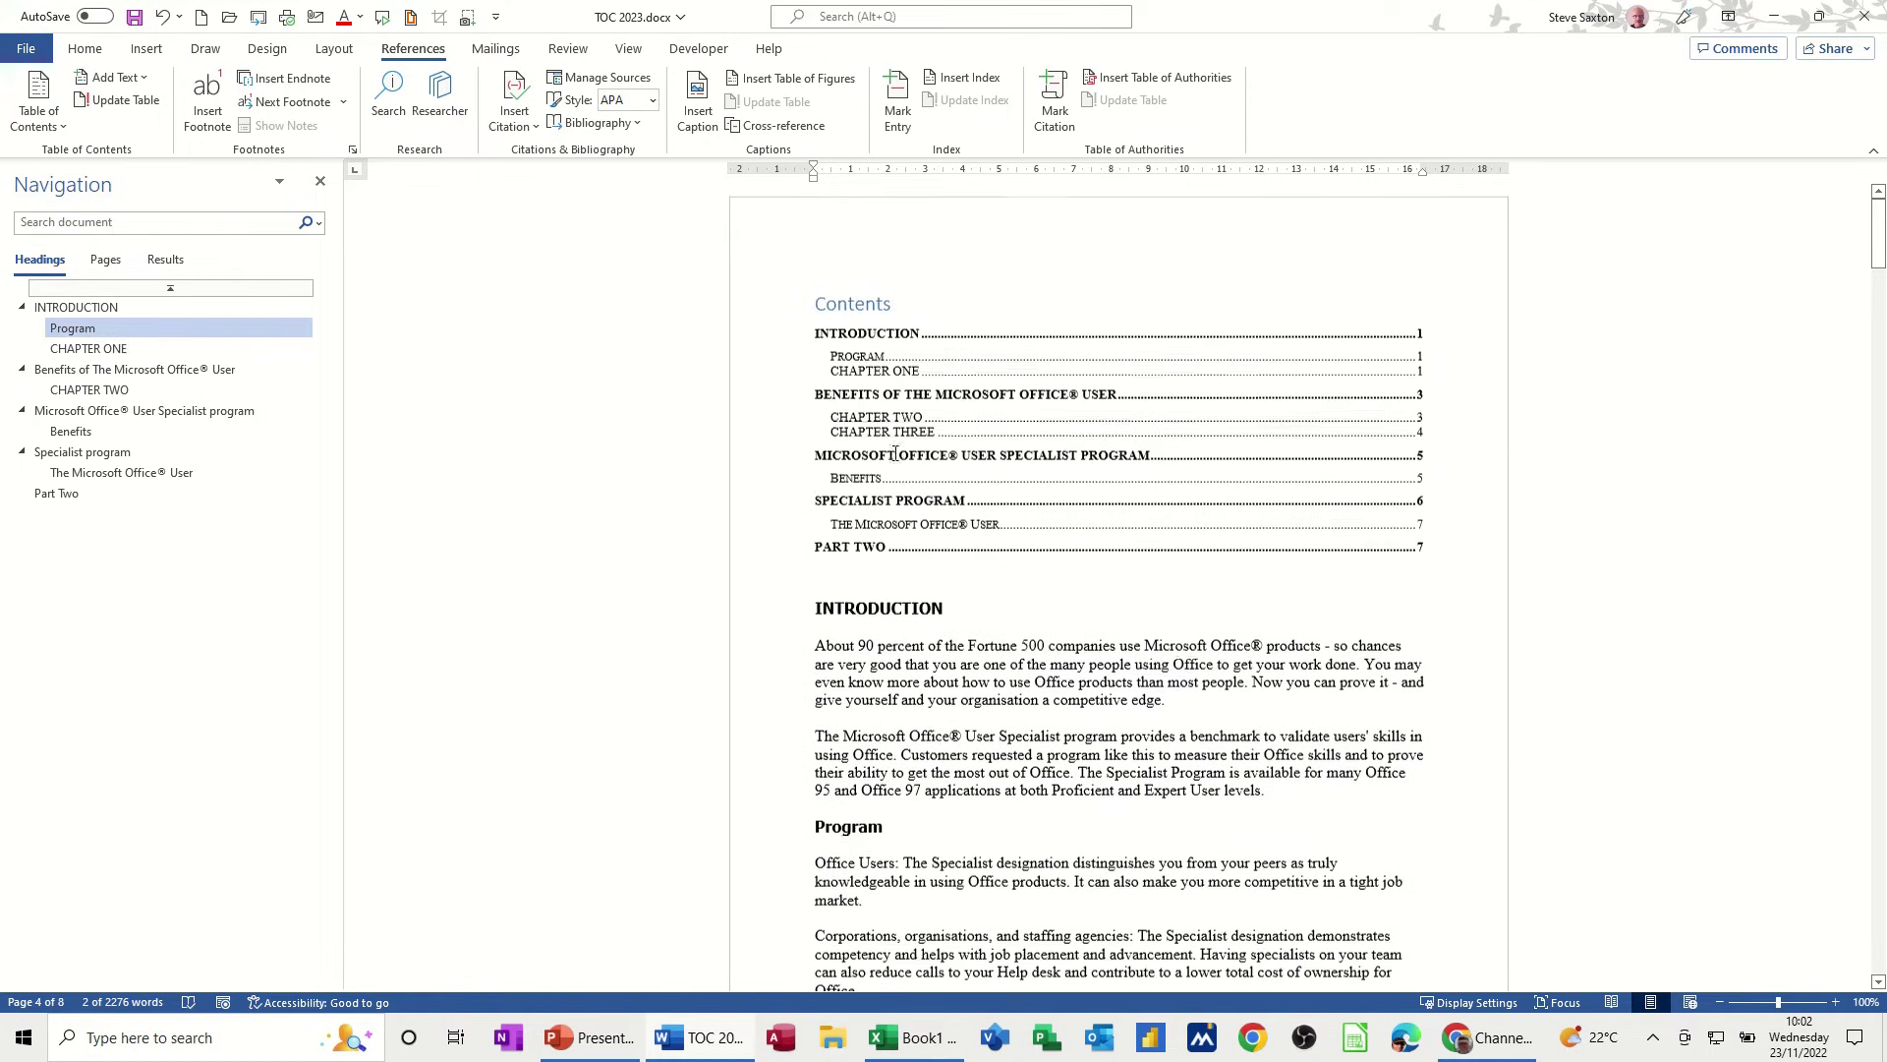
Update the entire Contents table so CHAPTER THREE drops out of it.
{"action": "left_click", "coordinate": [914, 396]}
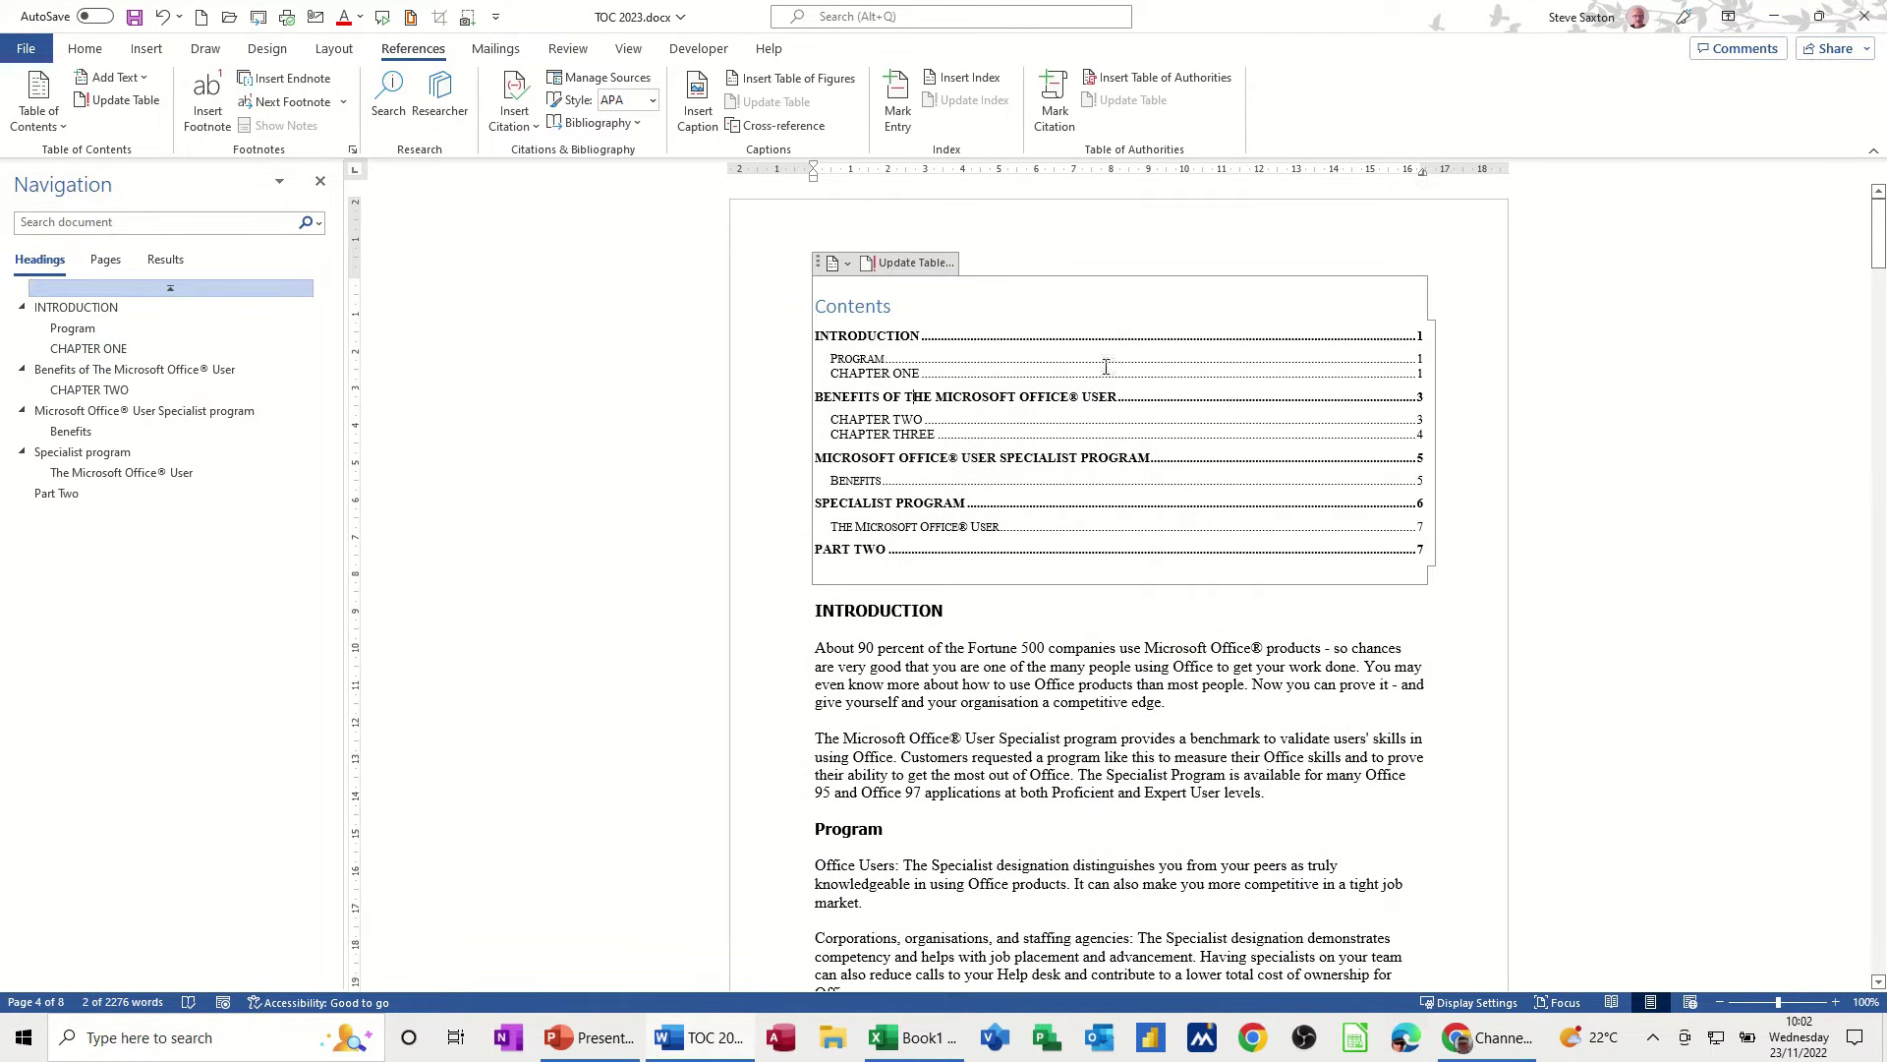
{"action": "left_click", "coordinate": [911, 261]}
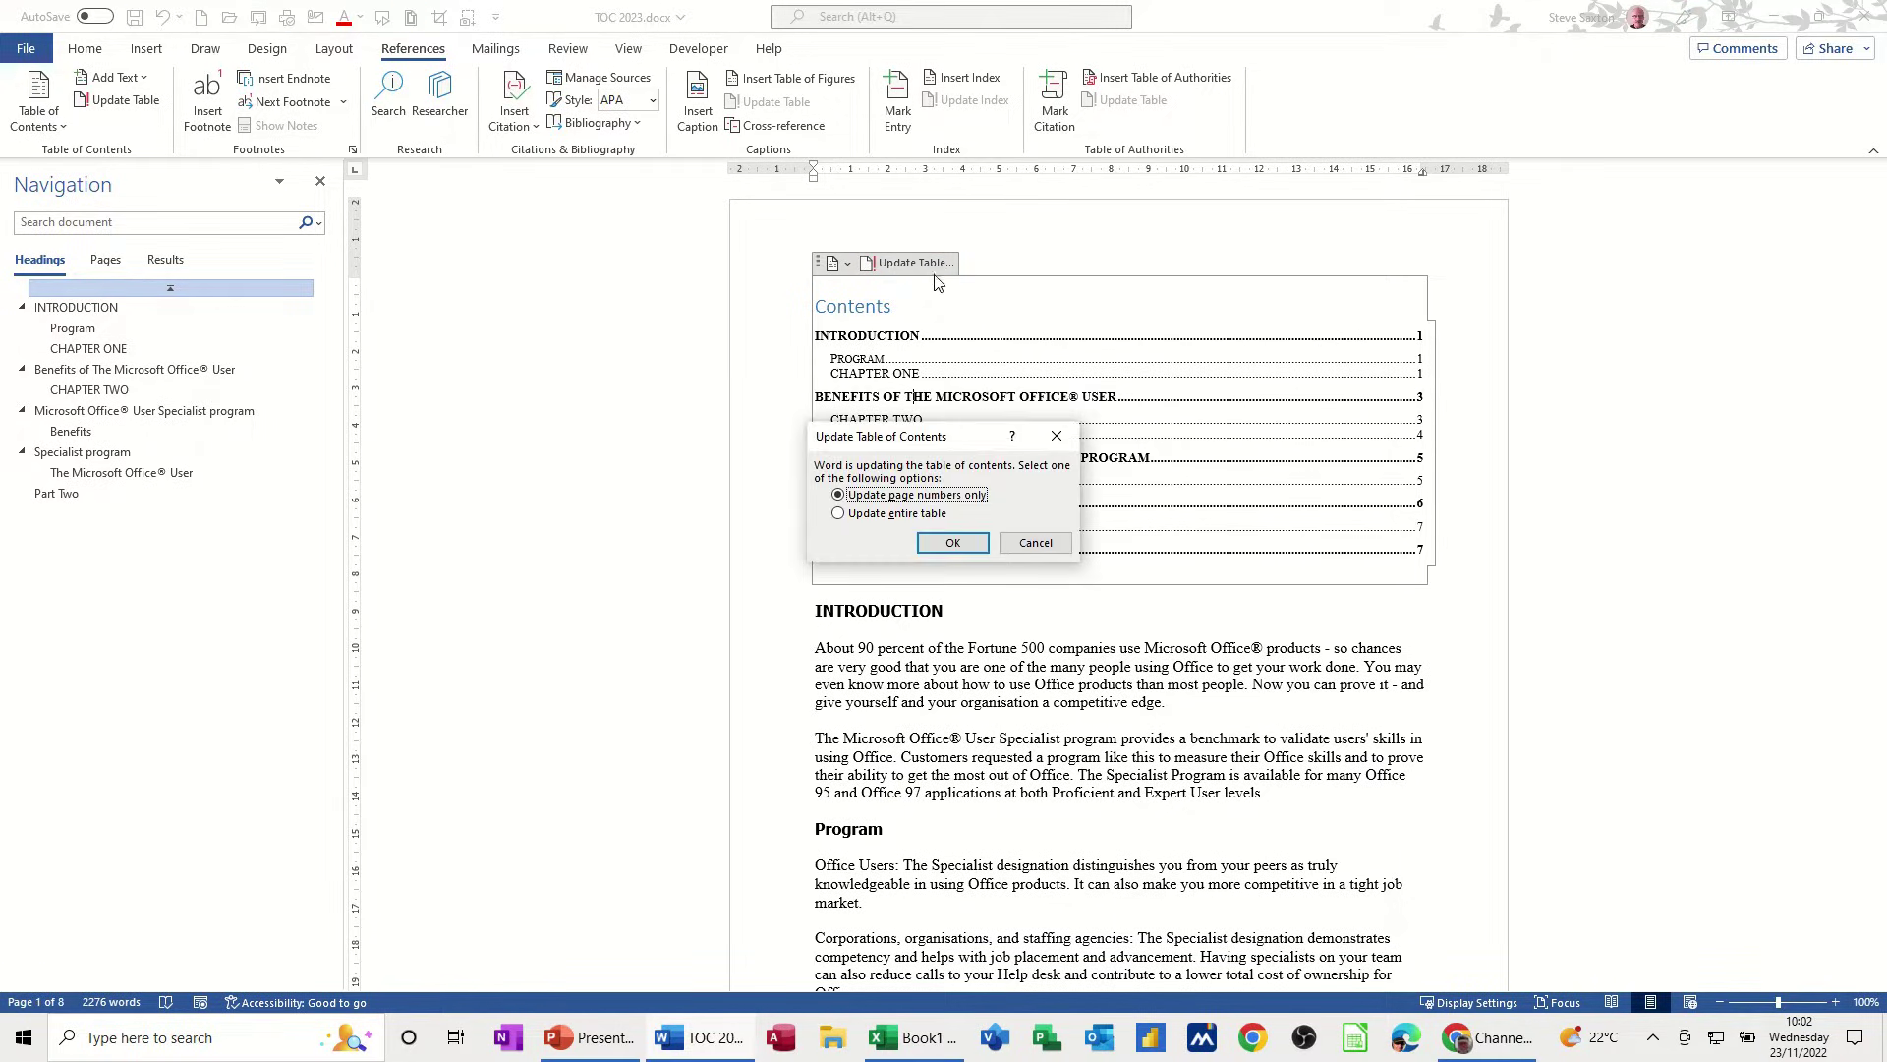
{"action": "left_click", "coordinate": [853, 517]}
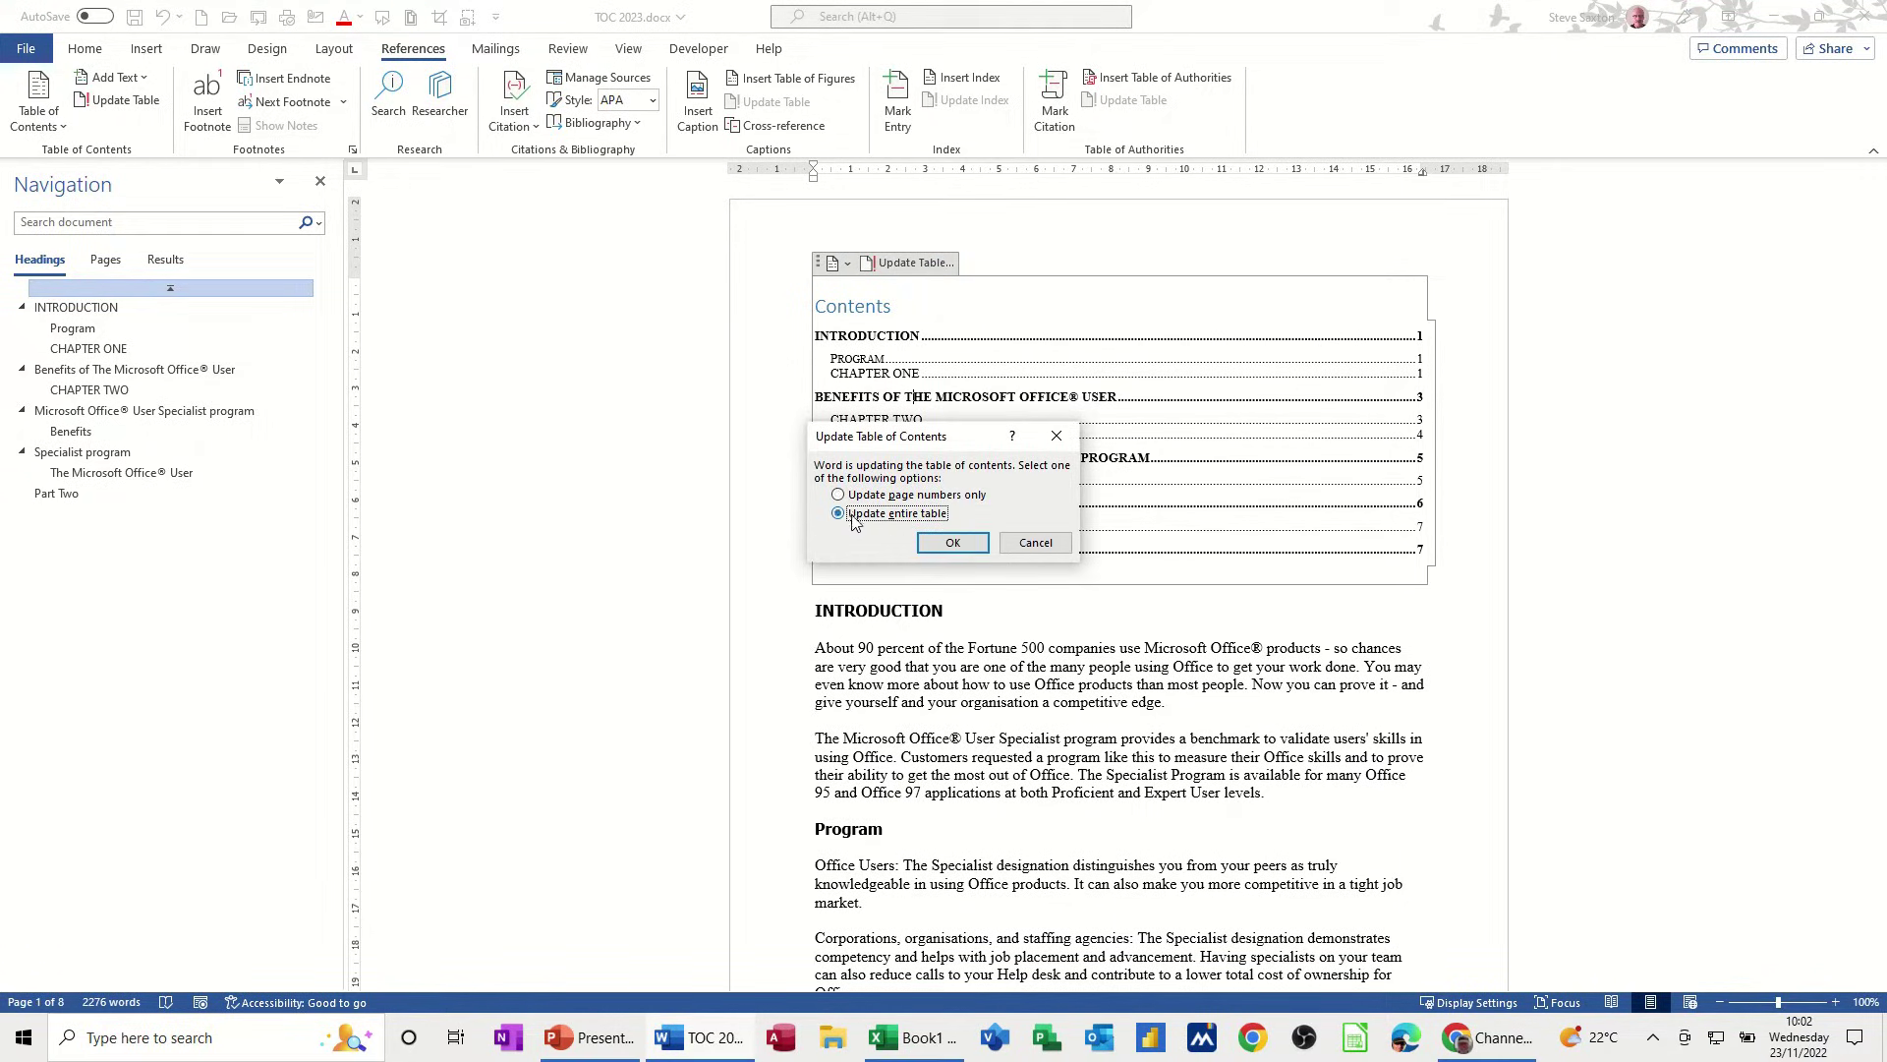
{"action": "left_click", "coordinate": [942, 547]}
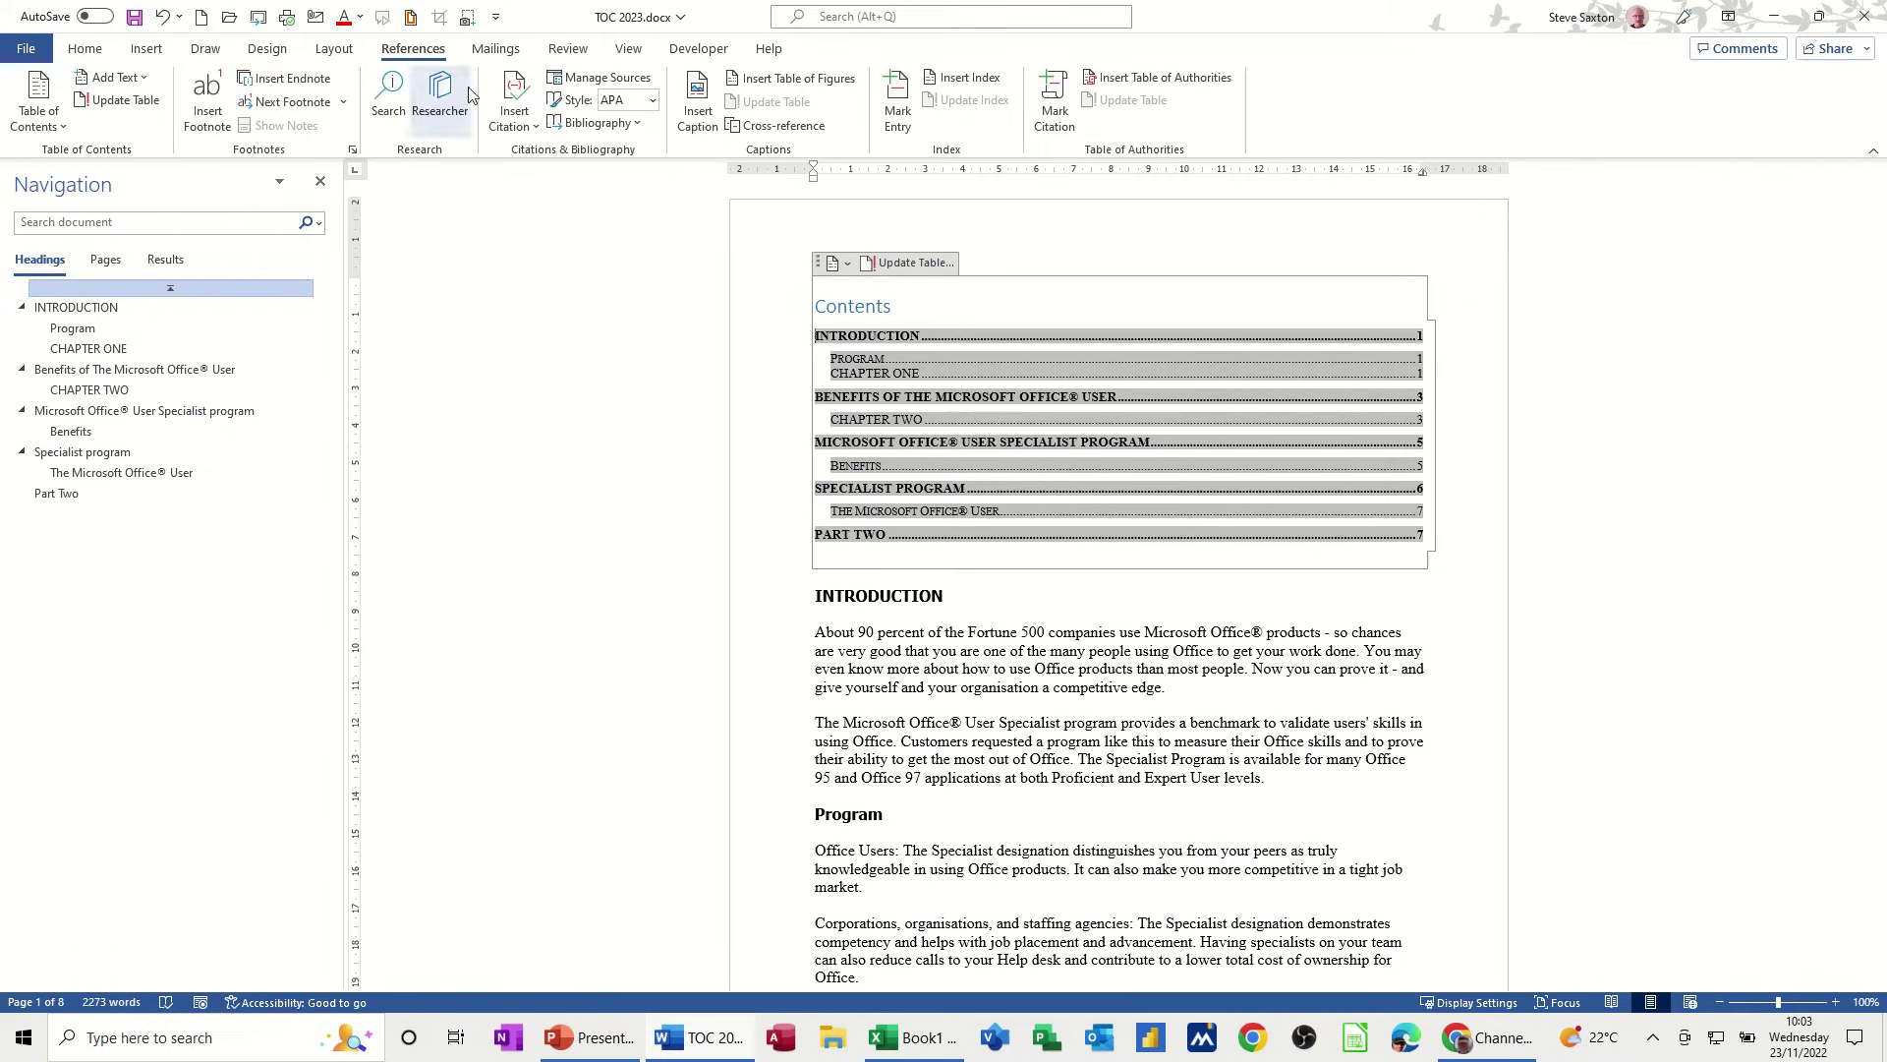
Apply the Normal style to the Contents title and review its Add Text contents level.
{"action": "left_click", "coordinate": [146, 78]}
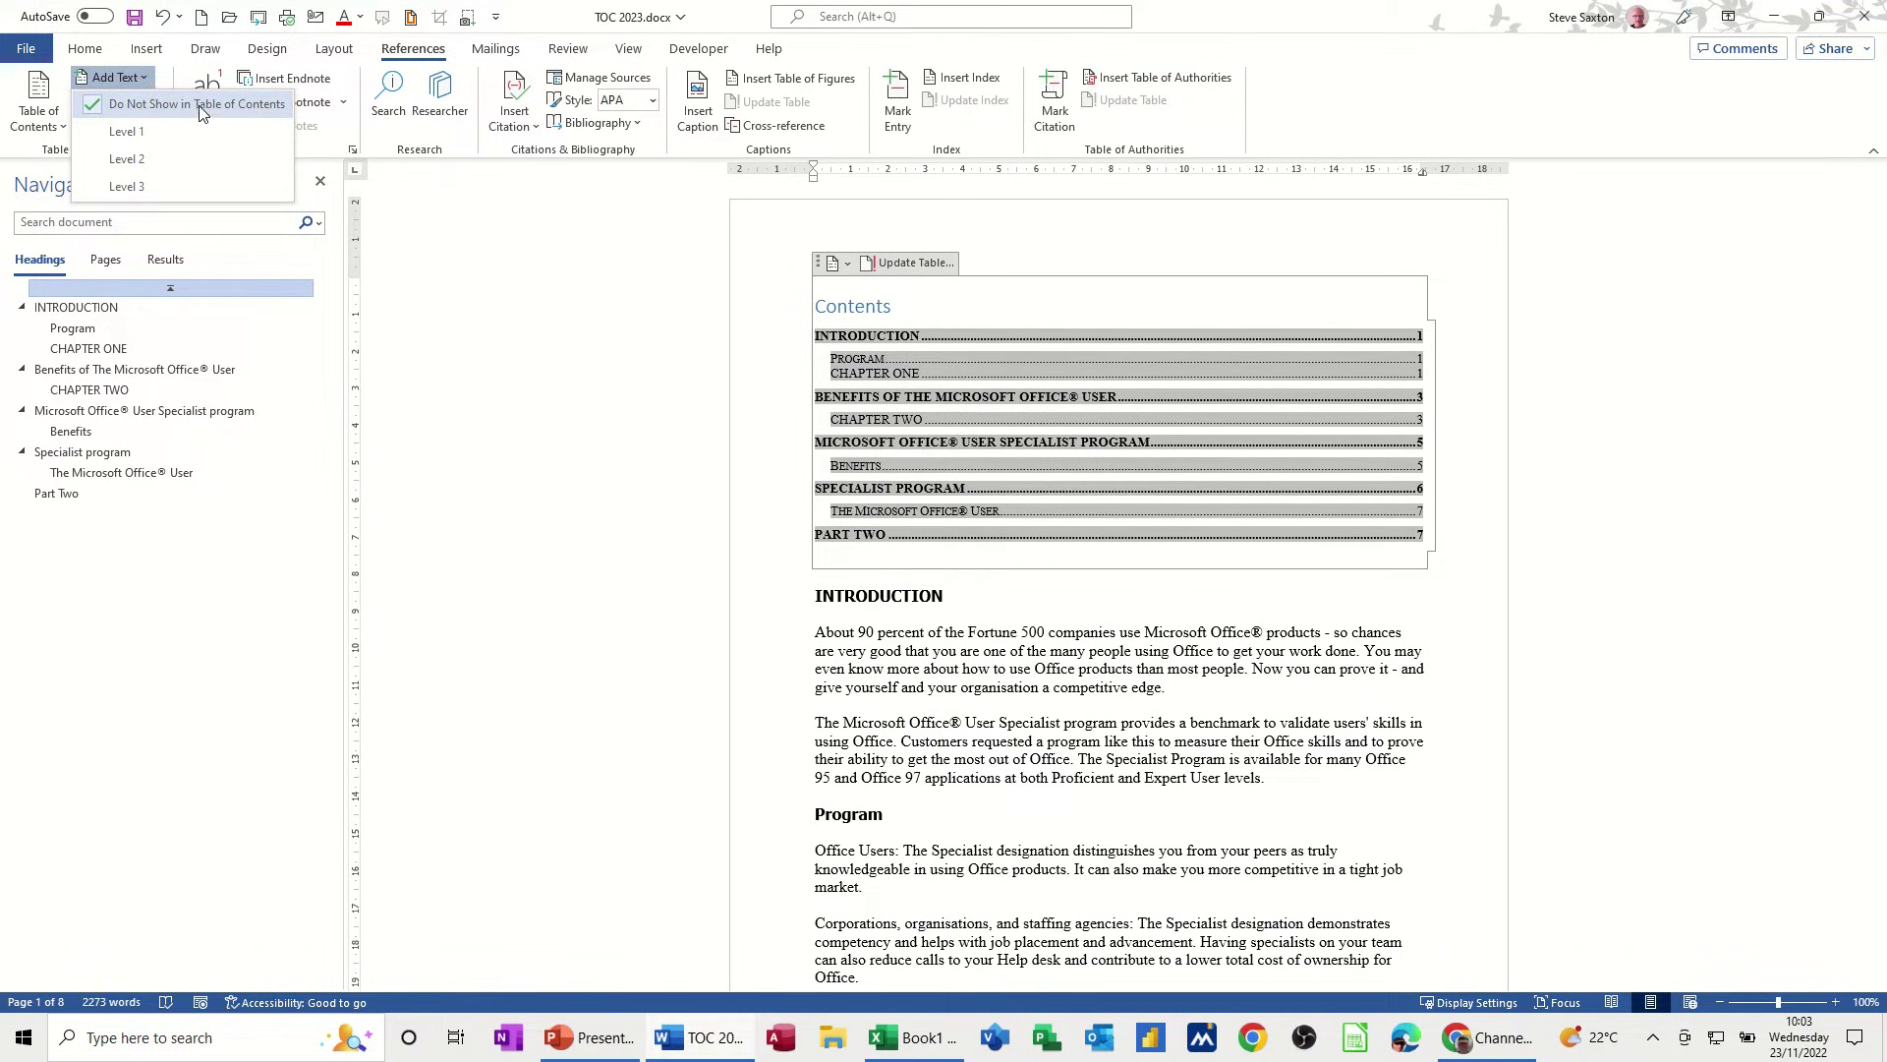
{"action": "left_click", "coordinate": [84, 48]}
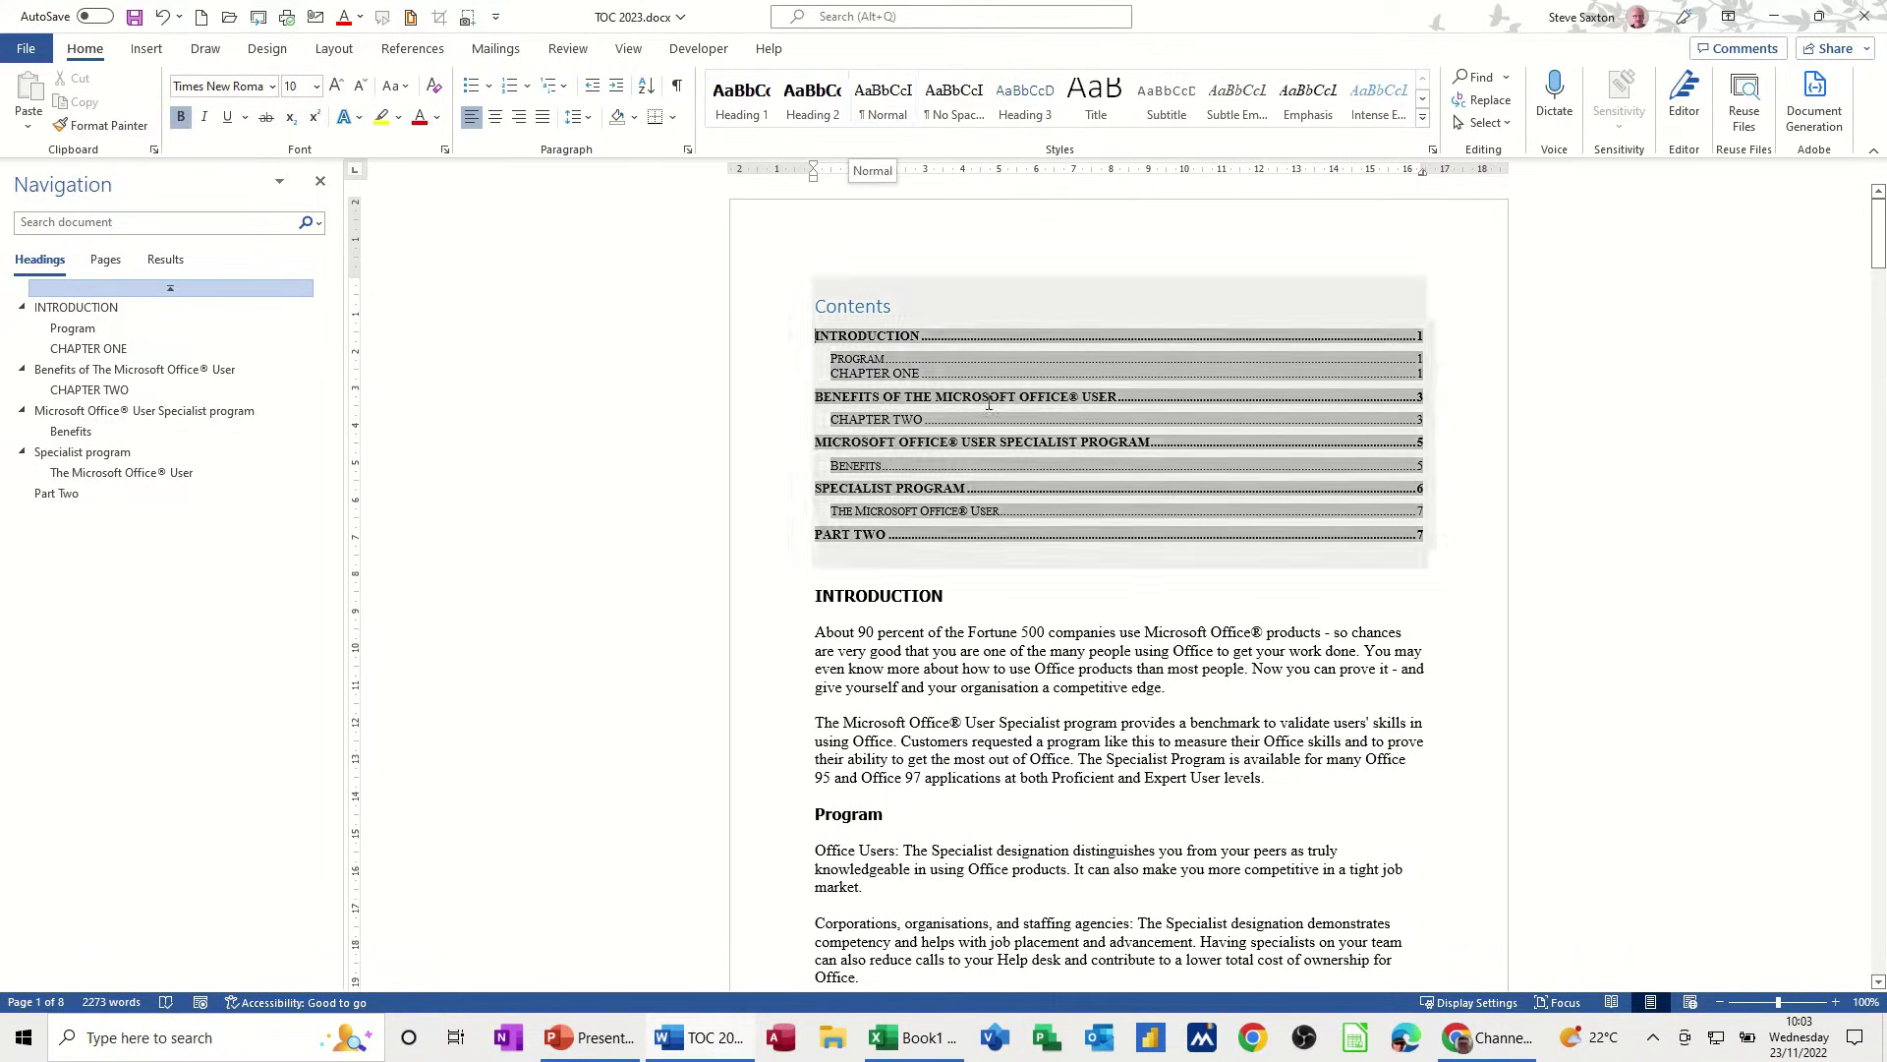
{"action": "left_click", "coordinate": [888, 105]}
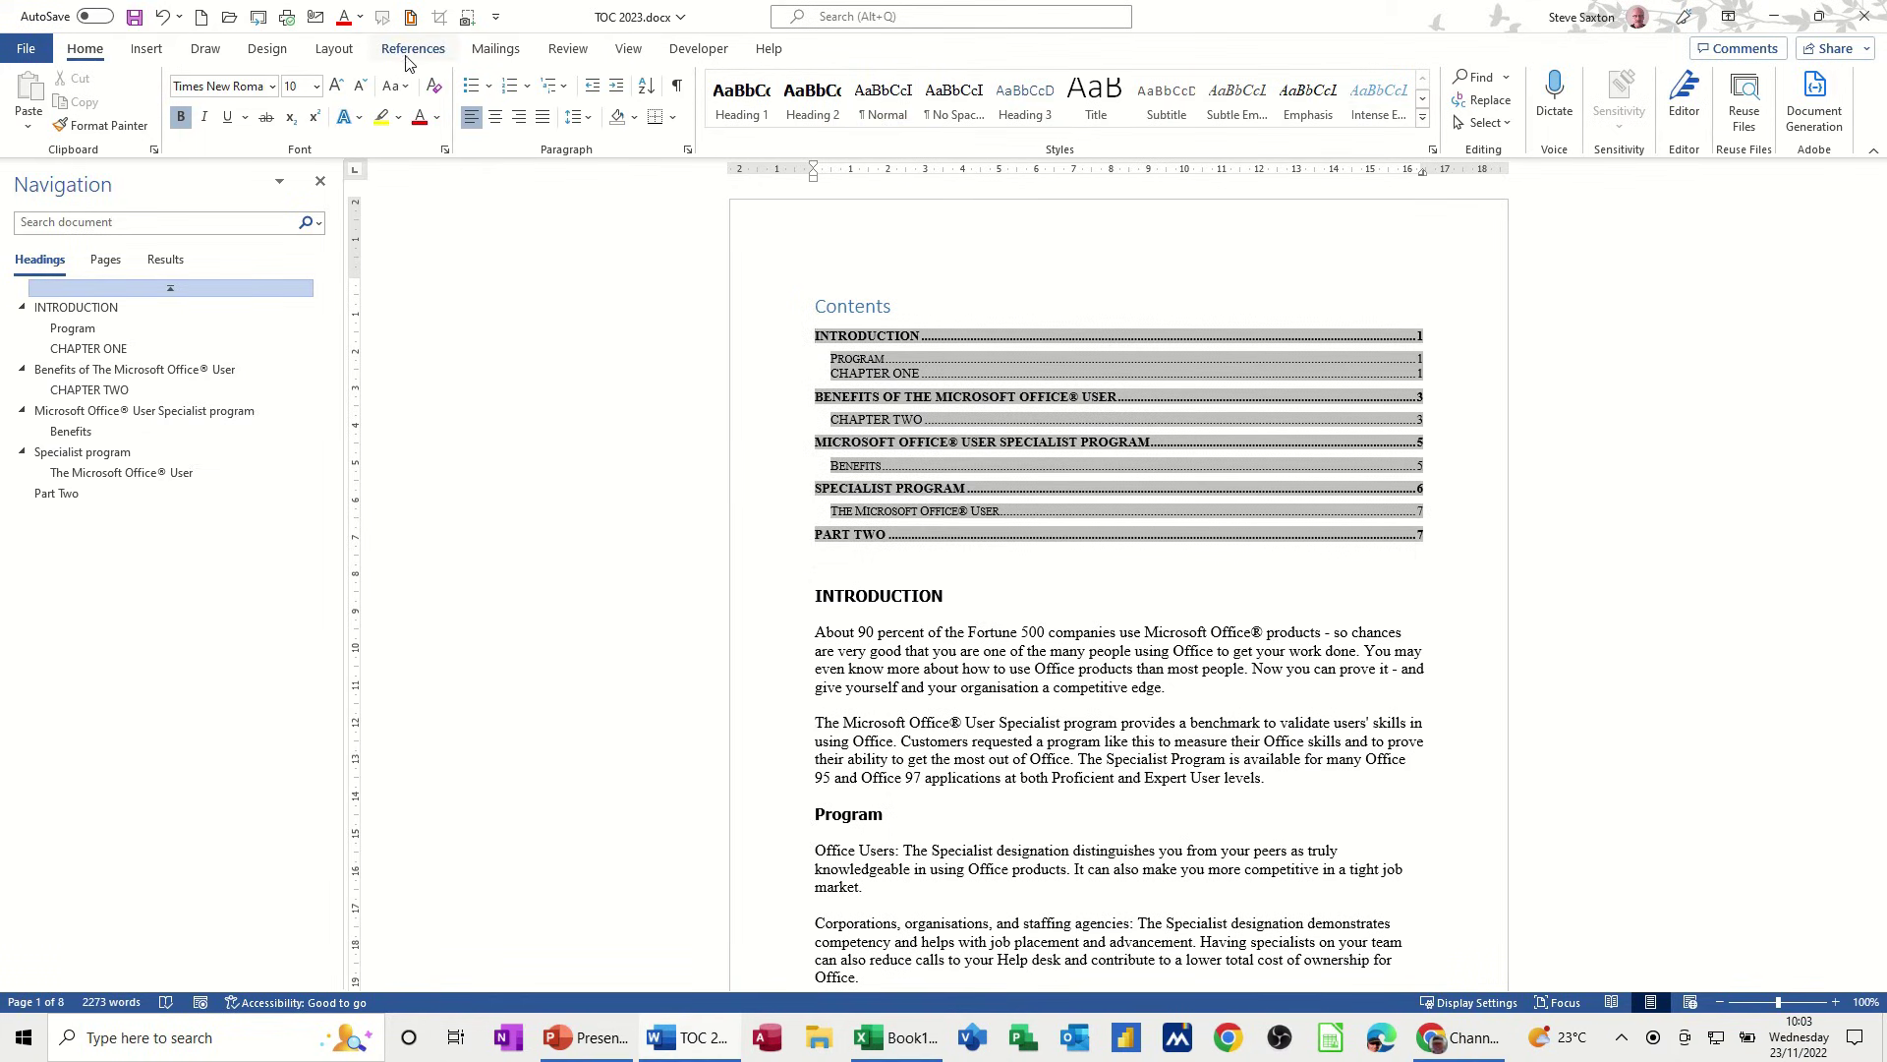
{"action": "left_click", "coordinate": [405, 54]}
{"action": "left_click", "coordinate": [115, 78]}
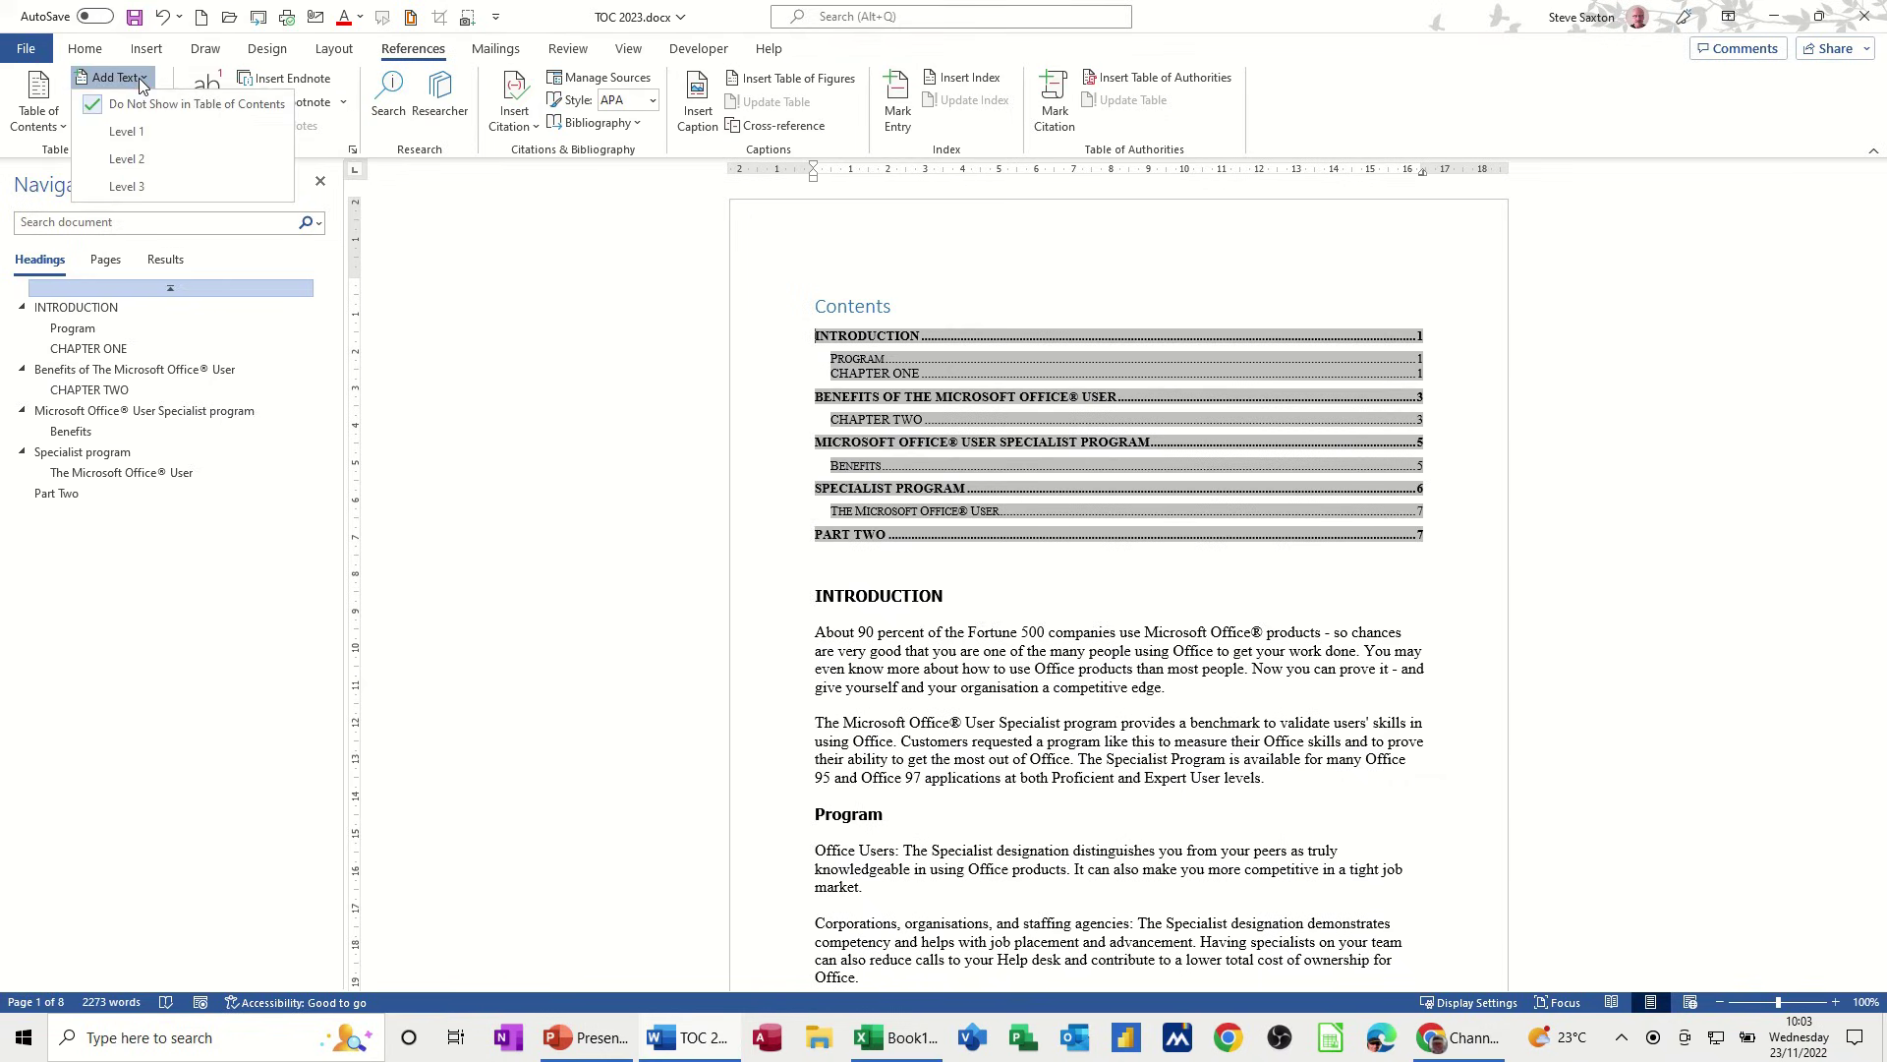